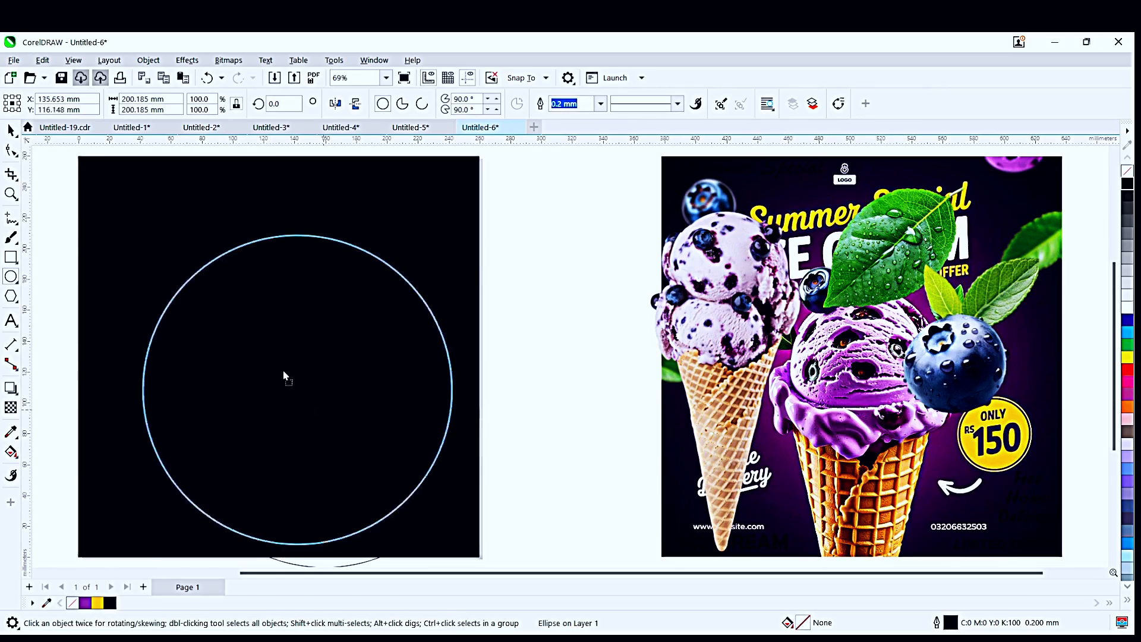
Enlarge the circle to about 270 mm in diameter and give it a purple fill without an outline.
drag(435, 509, 484, 545)
key(F4)
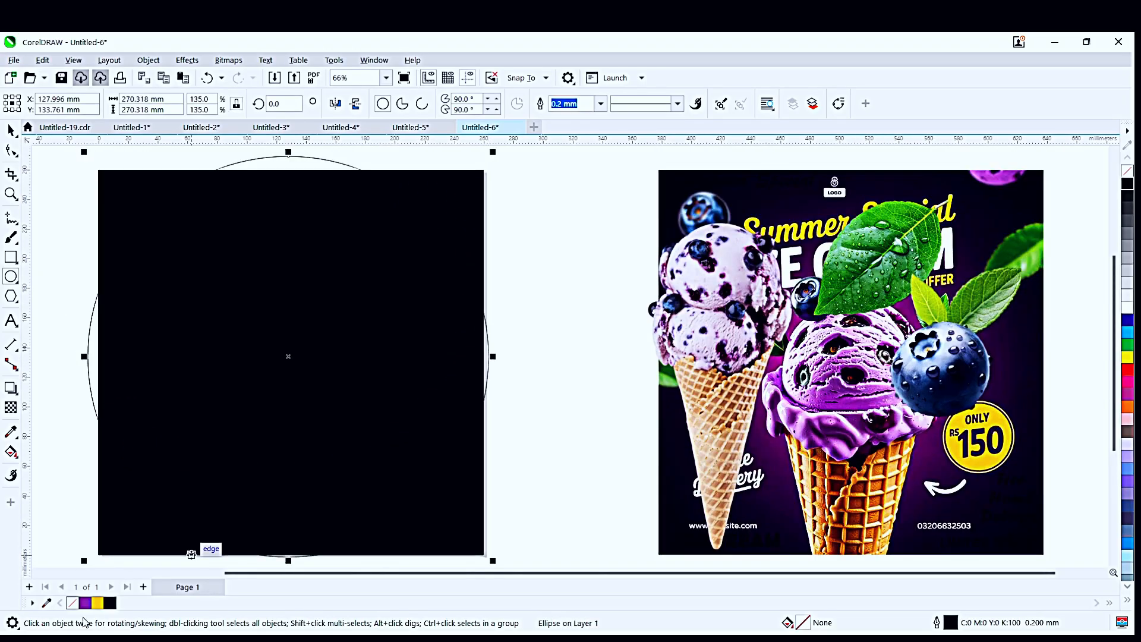
click(85, 603)
right_click(1127, 171)
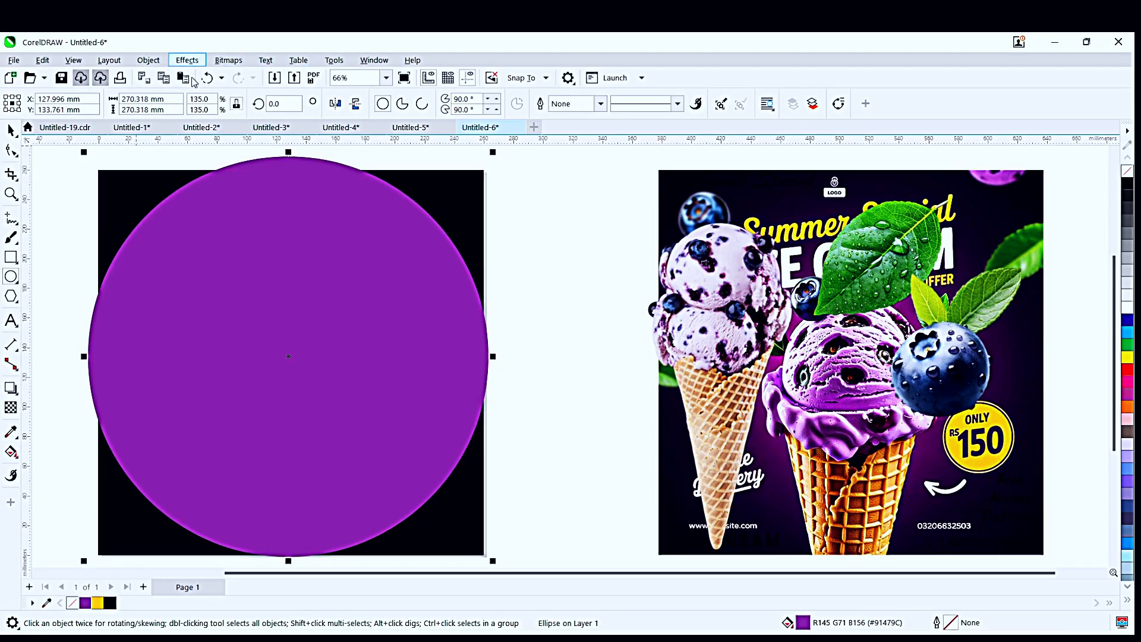
Apply a Gaussian Blur with a radius of about 223 to the purple circle.
click(299, 148)
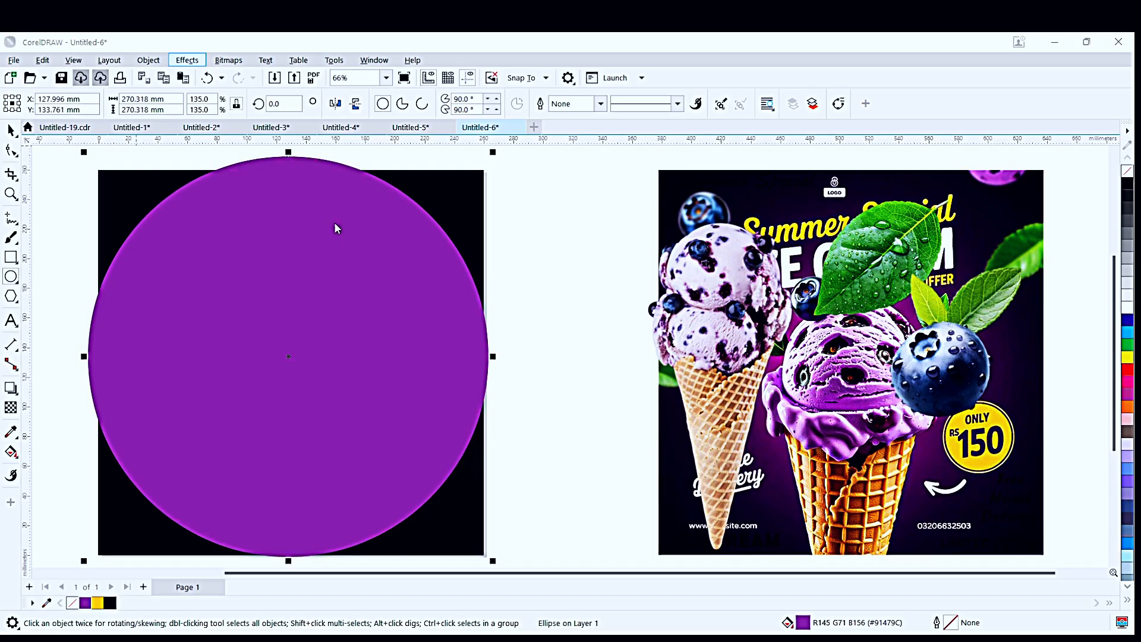
click(348, 193)
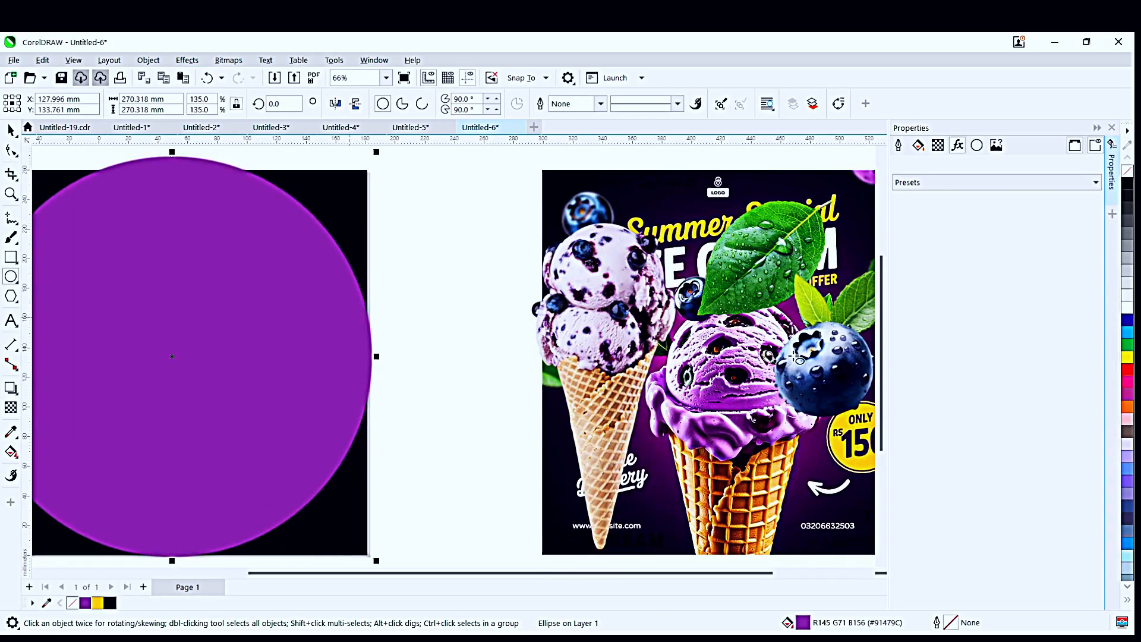
drag(924, 419, 1058, 423)
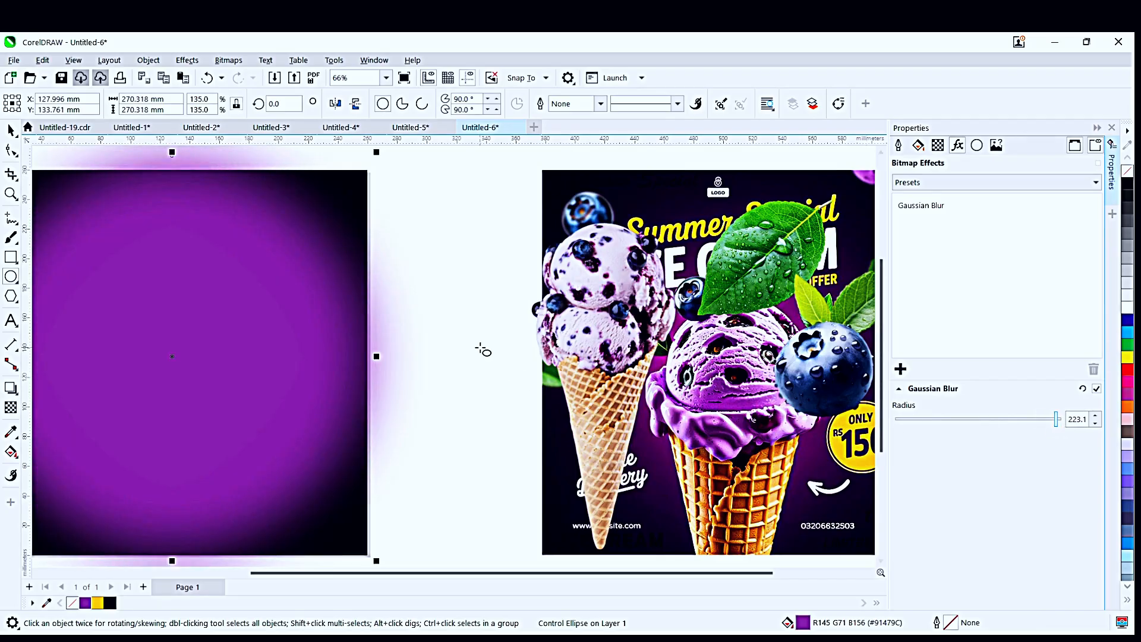
click(1111, 128)
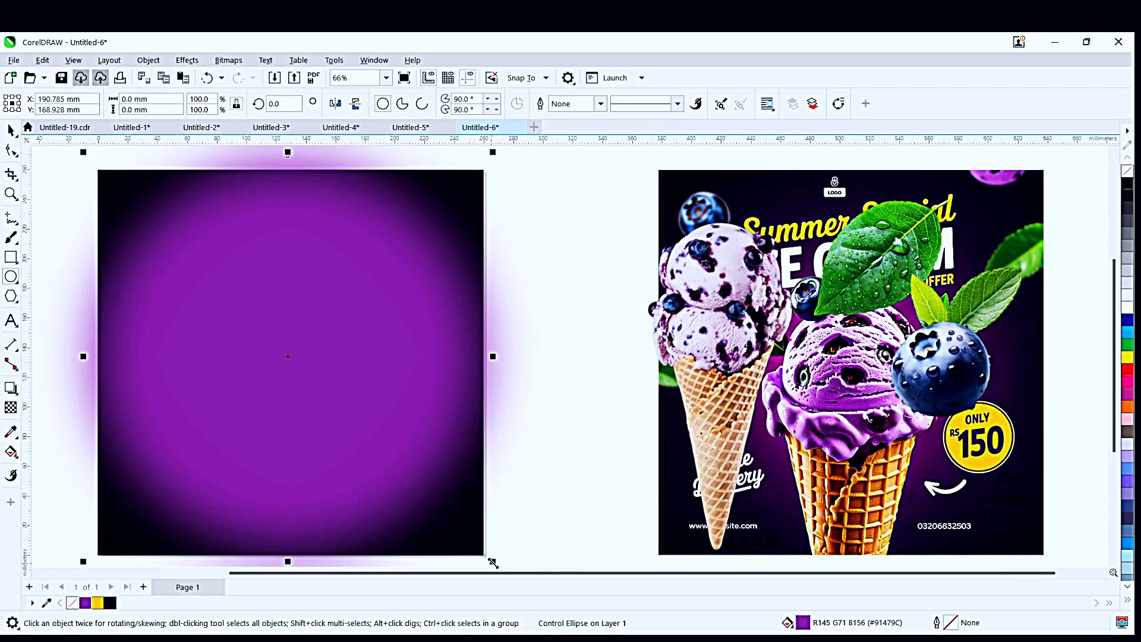
Shrink the blurred circle to about 222 mm around its centre and PowerClip it inside the black square.
drag(493, 562, 455, 526)
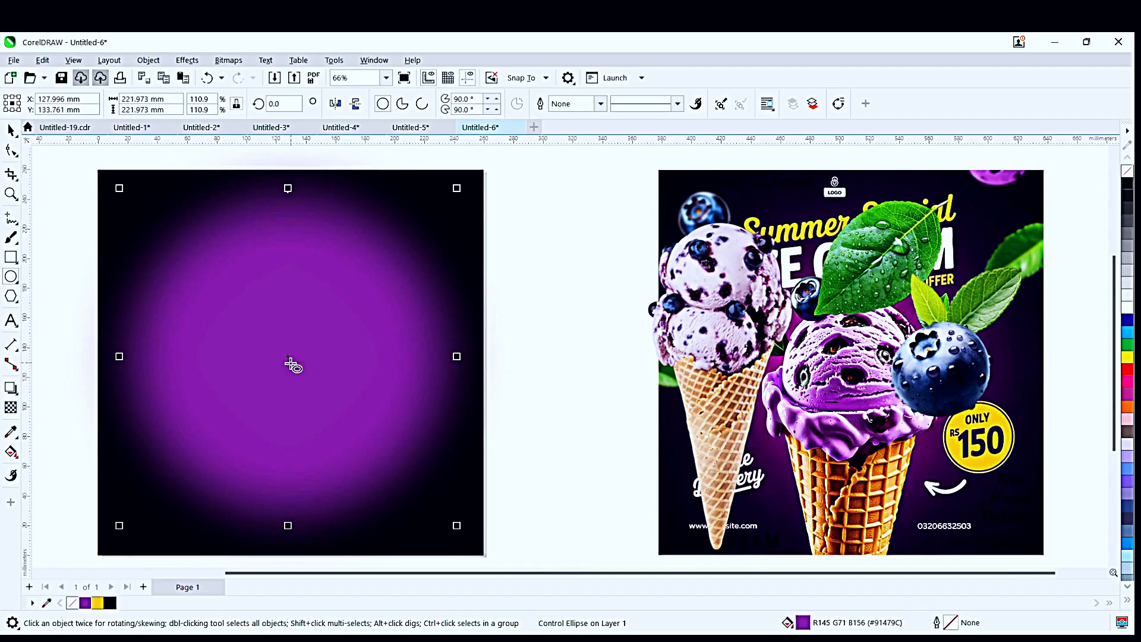
click(116, 180)
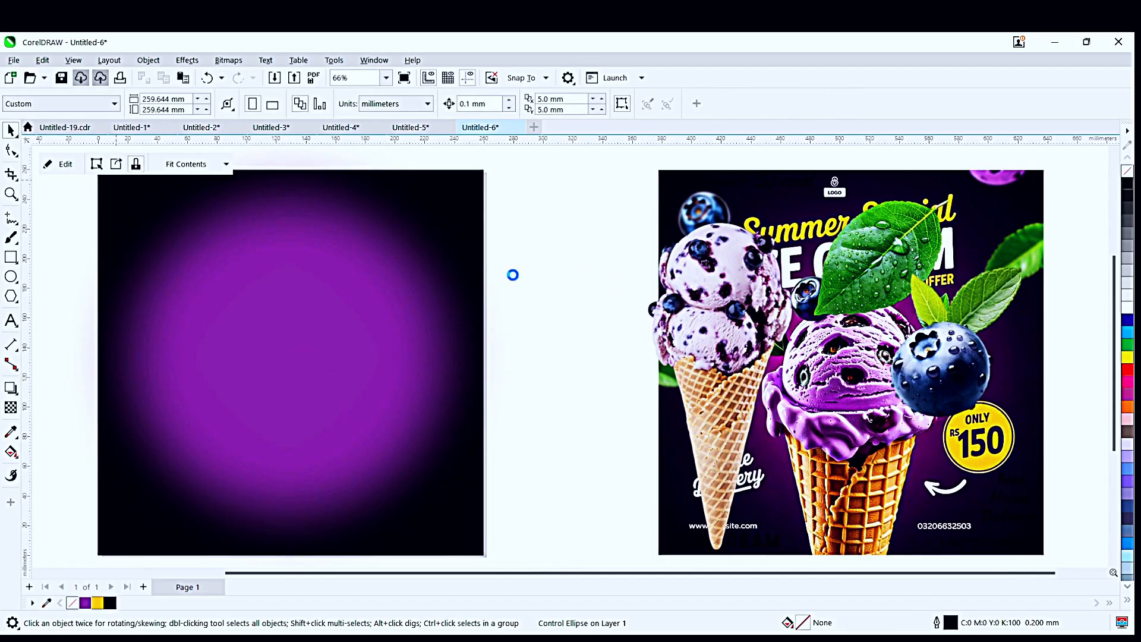
Place the double-scoop ice cream cone inside the black square's PowerClip and enlarge it to about 167 mm wide.
drag(720, 340, 297, 404)
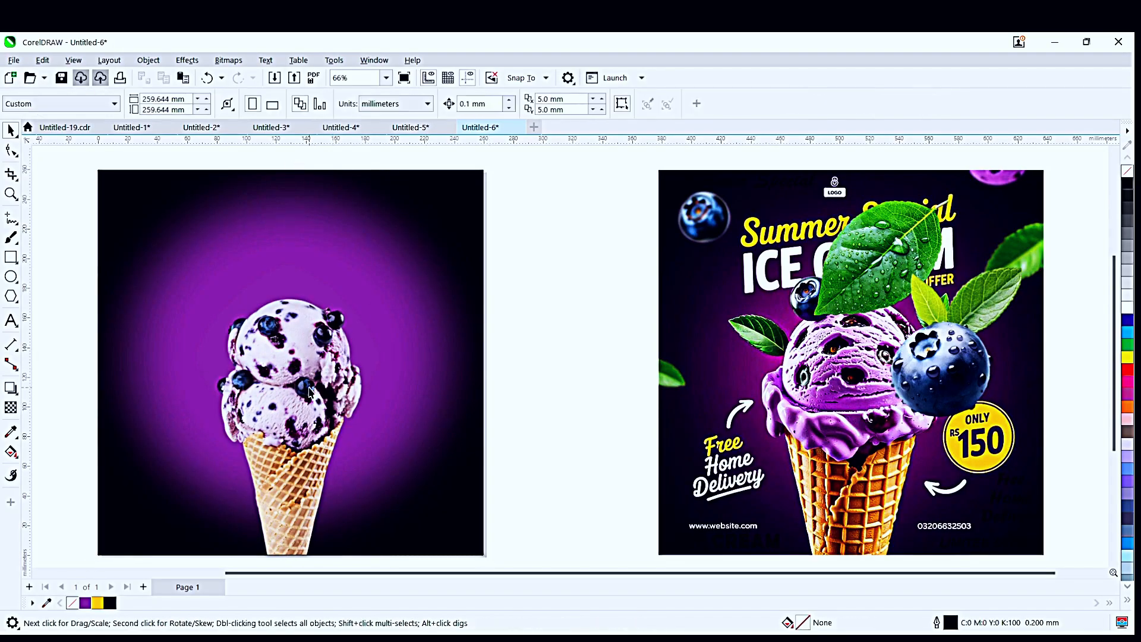
double_click(309, 389)
drag(395, 288, 369, 297)
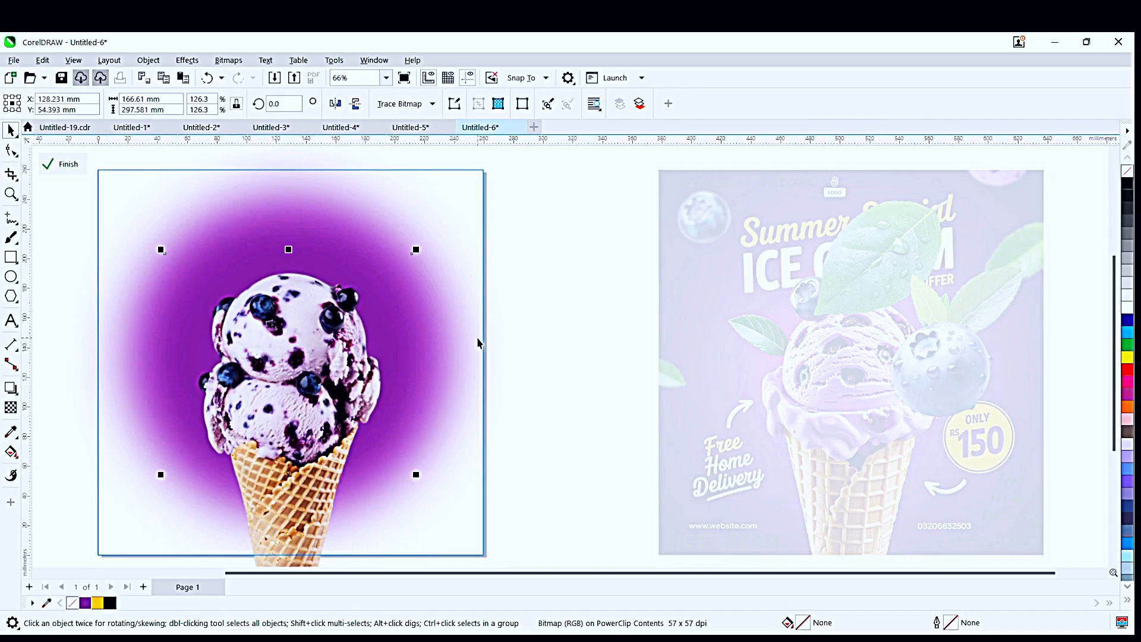
click(498, 336)
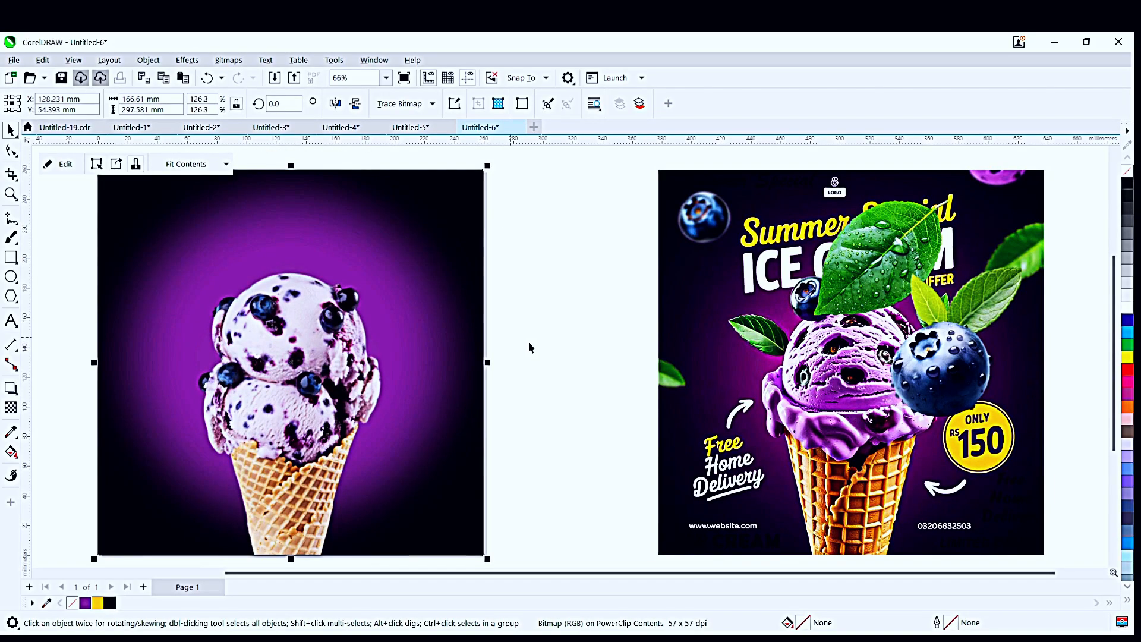
click(522, 349)
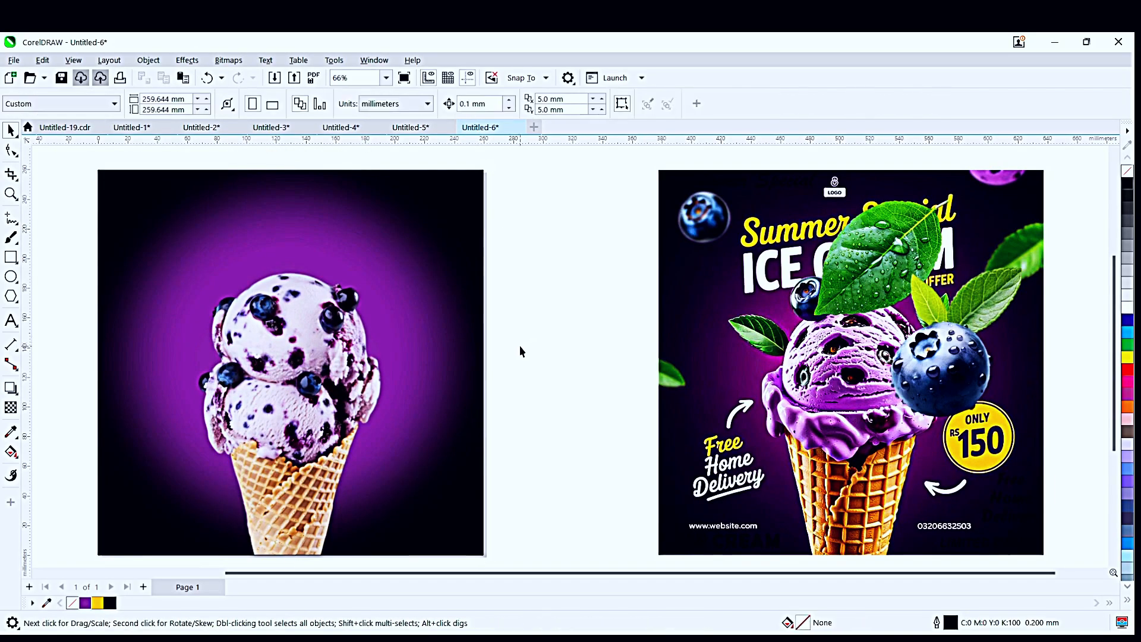
Slightly enlarge the blurred purple glow behind the cone within the PowerClip contents.
double_click(420, 386)
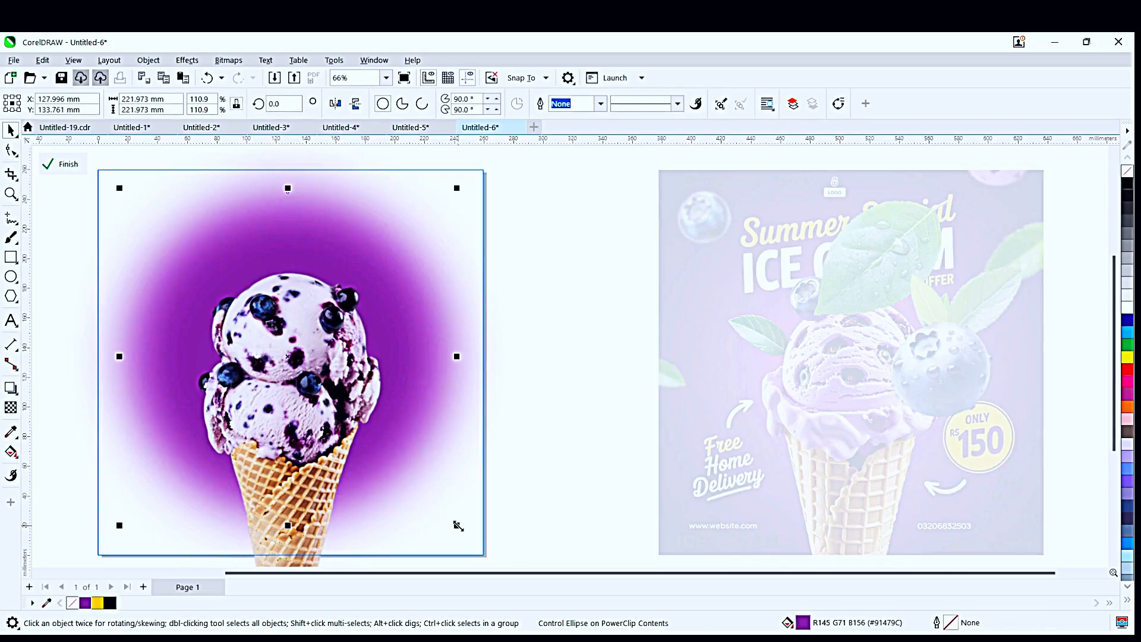
drag(458, 525, 490, 552)
ctrl+click(569, 414)
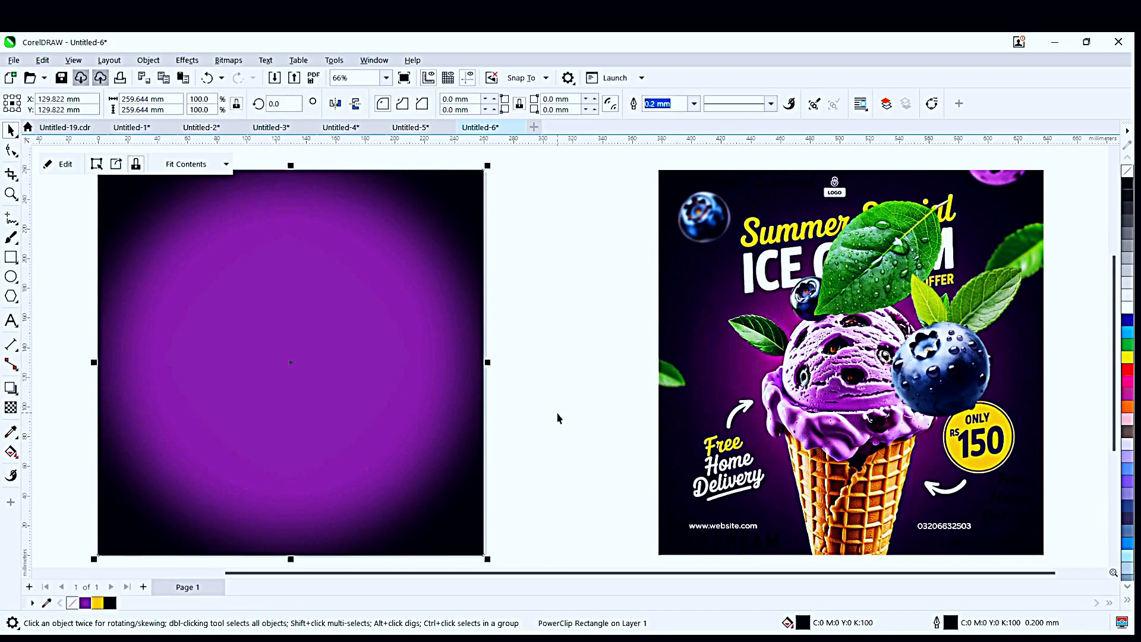
click(557, 418)
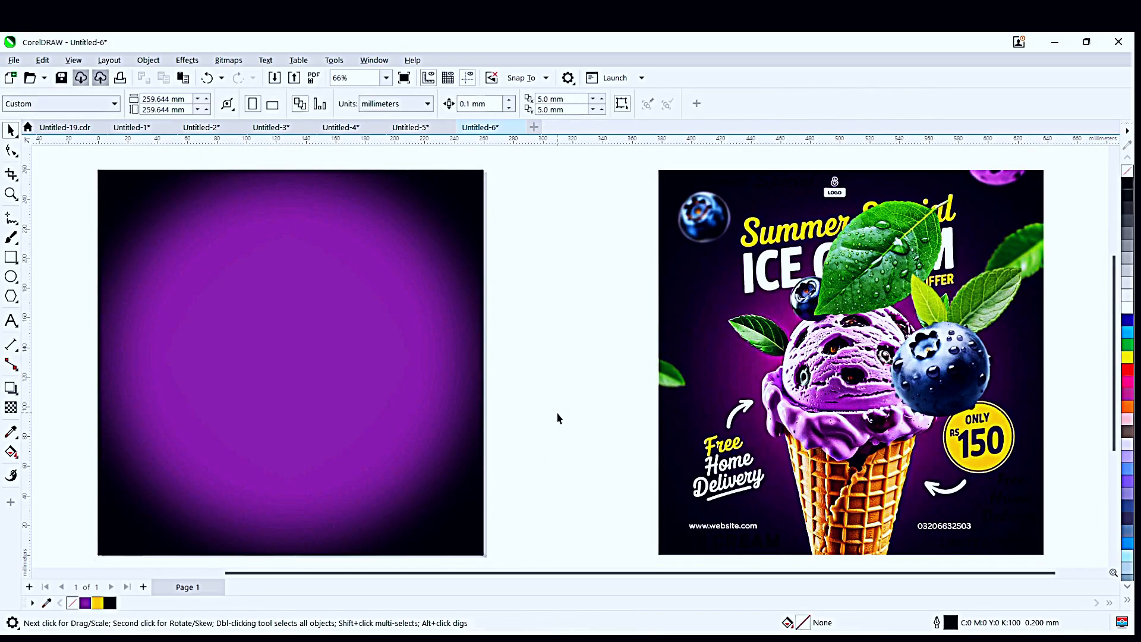
click(416, 415)
ctrl+click(416, 414)
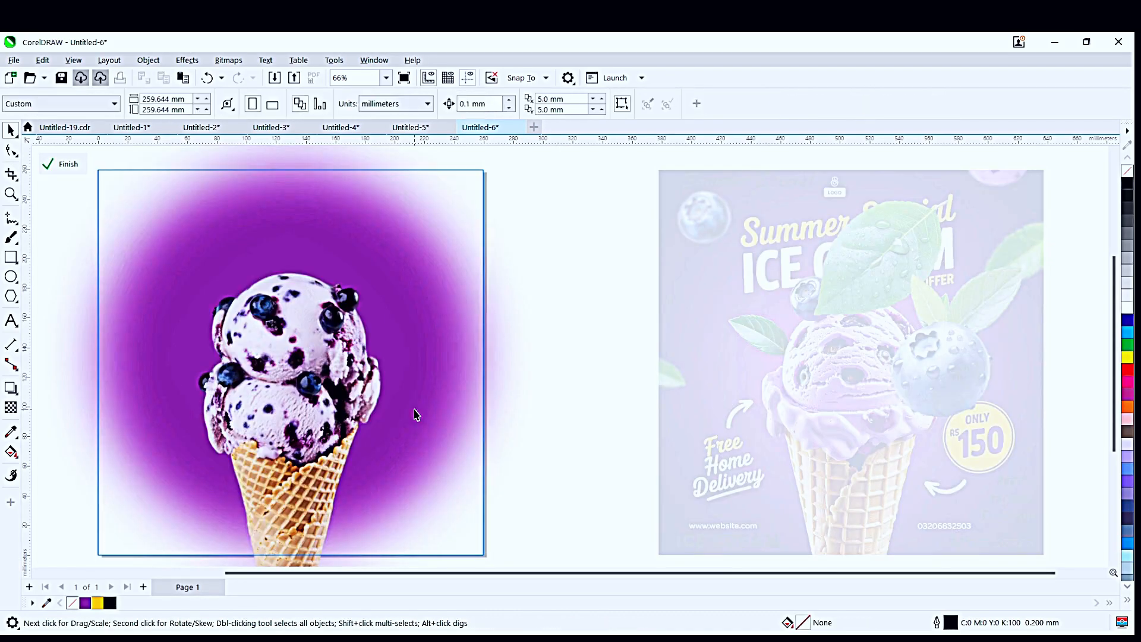
ctrl+click(529, 440)
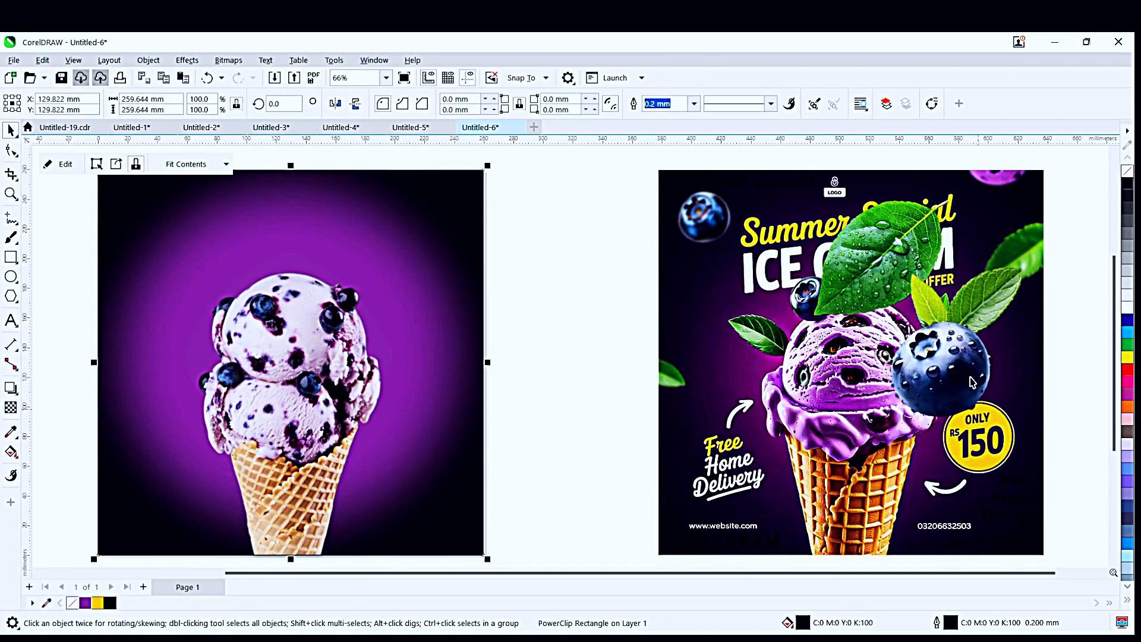
Place the large leafy blueberry inside the square's PowerClip and shrink it to about 65 mm wide.
drag(970, 368, 432, 395)
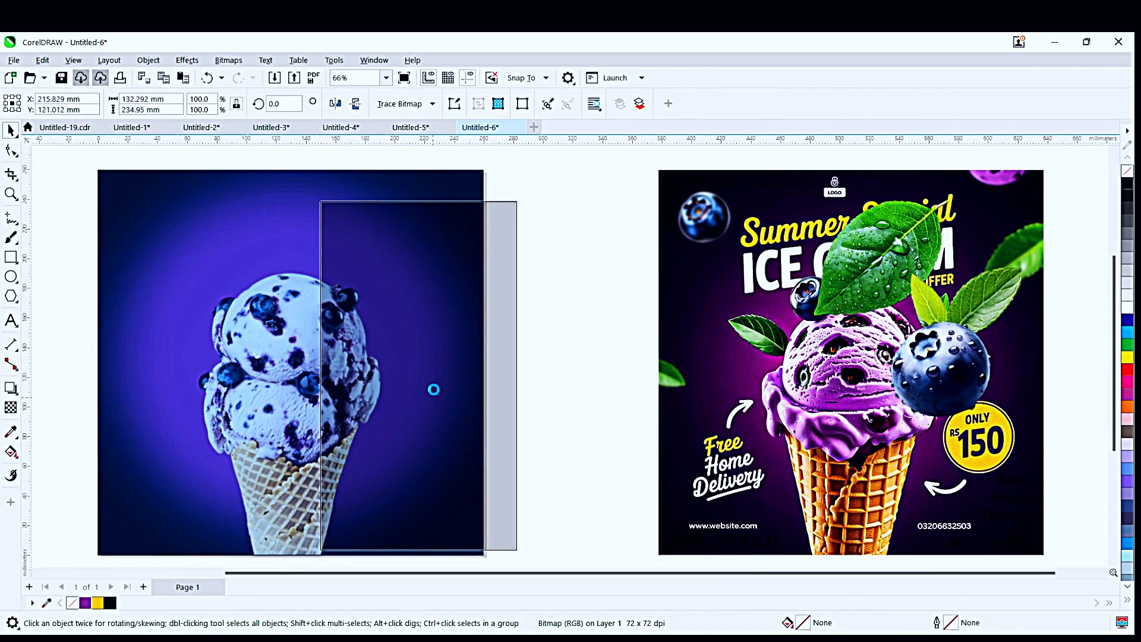
drag(514, 256, 510, 251)
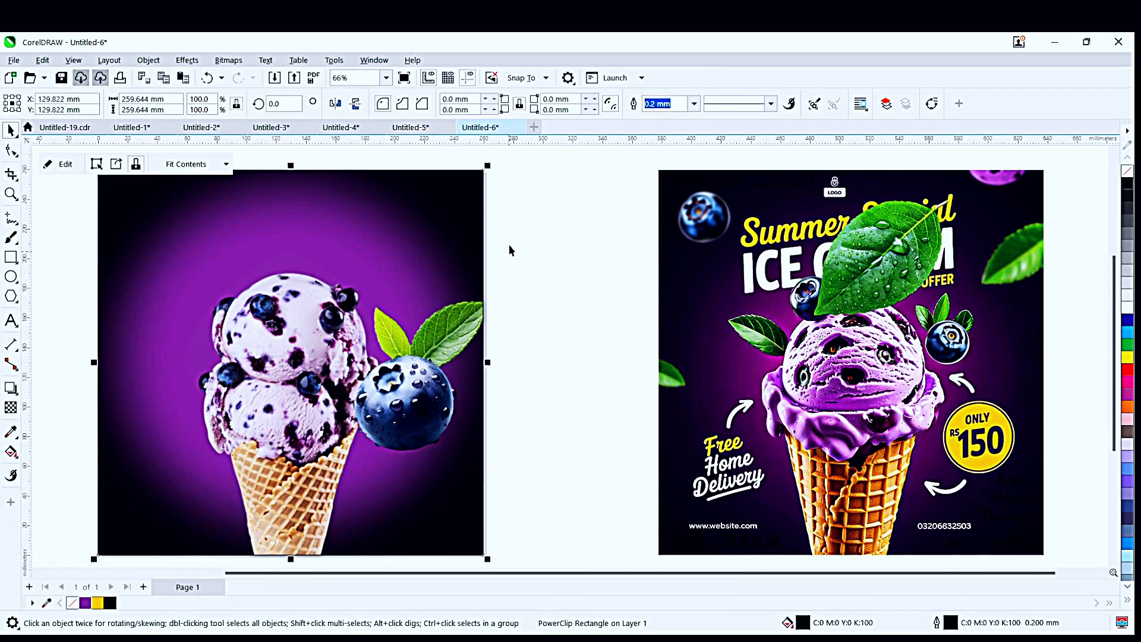
ctrl+click(409, 375)
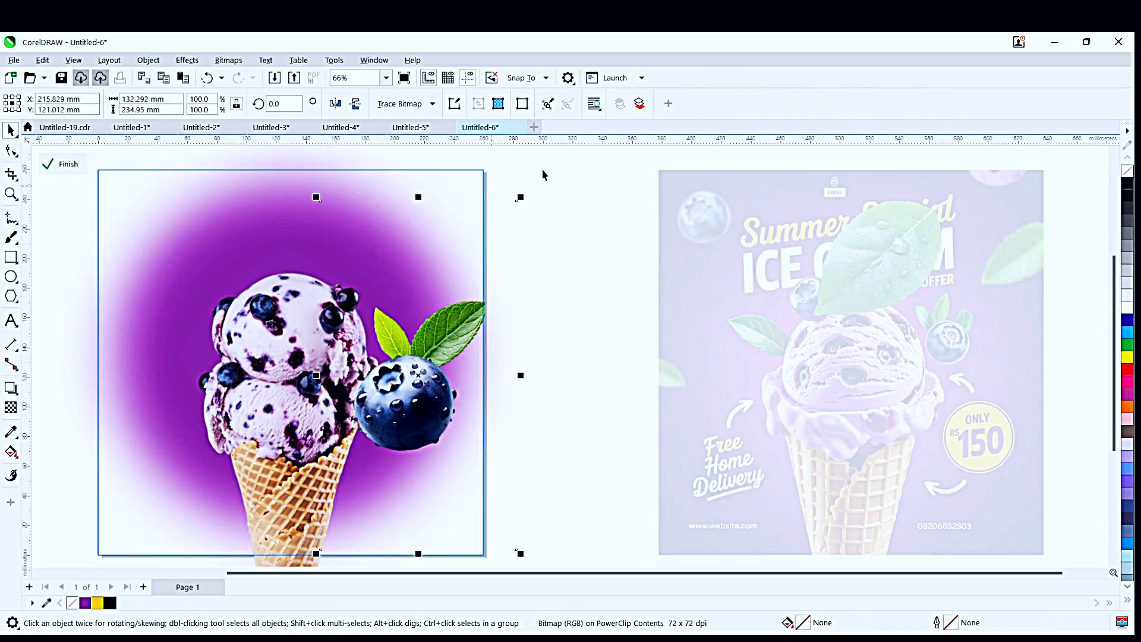
drag(520, 196, 469, 288)
Copy the leafy blueberry so that one sits above the scoops and another in the square's upper-left corner.
drag(407, 386, 353, 279)
right_click(353, 279)
drag(348, 266, 140, 244)
right_click(158, 256)
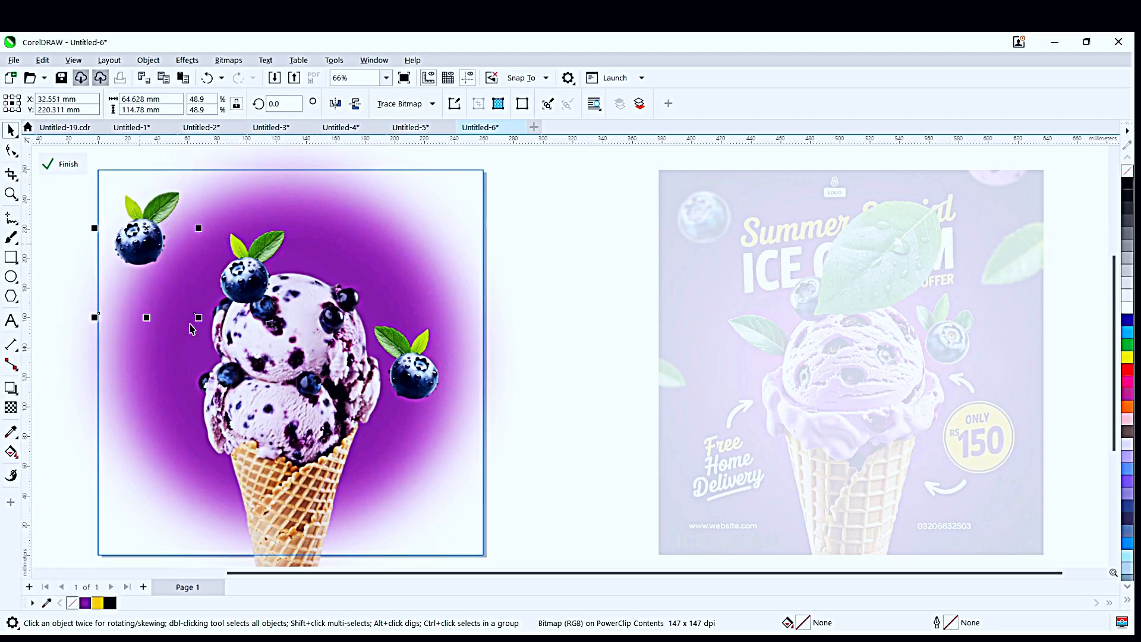
Trim the leaves off the blueberry in the square's upper-left corner with the Shape tool.
click(11, 150)
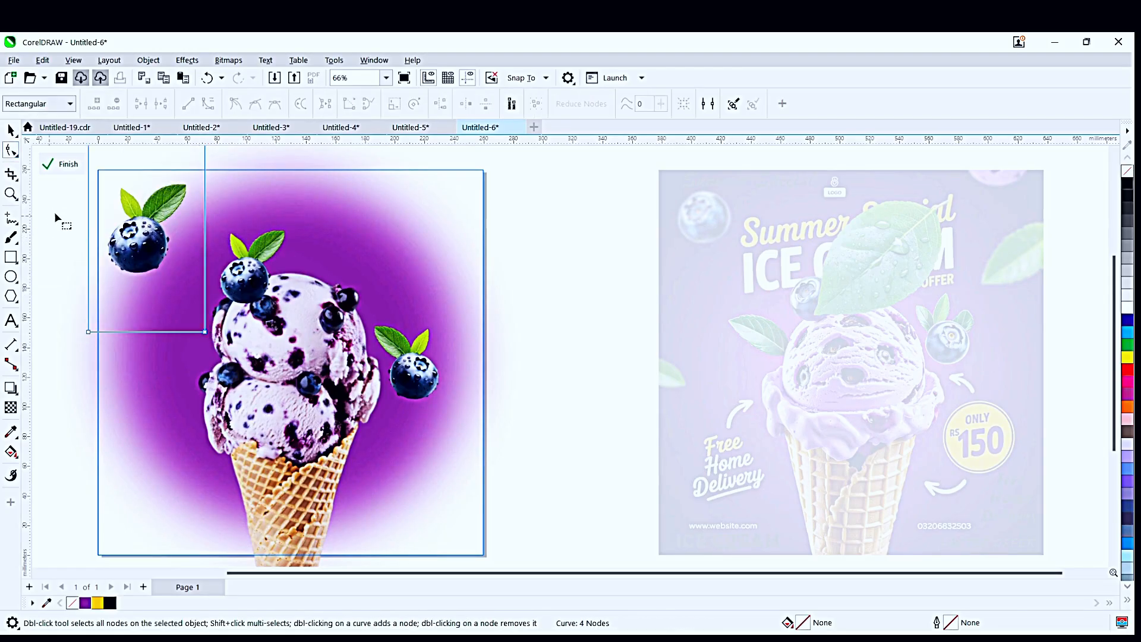
drag(64, 200, 148, 291)
key(Delete)
click(10, 130)
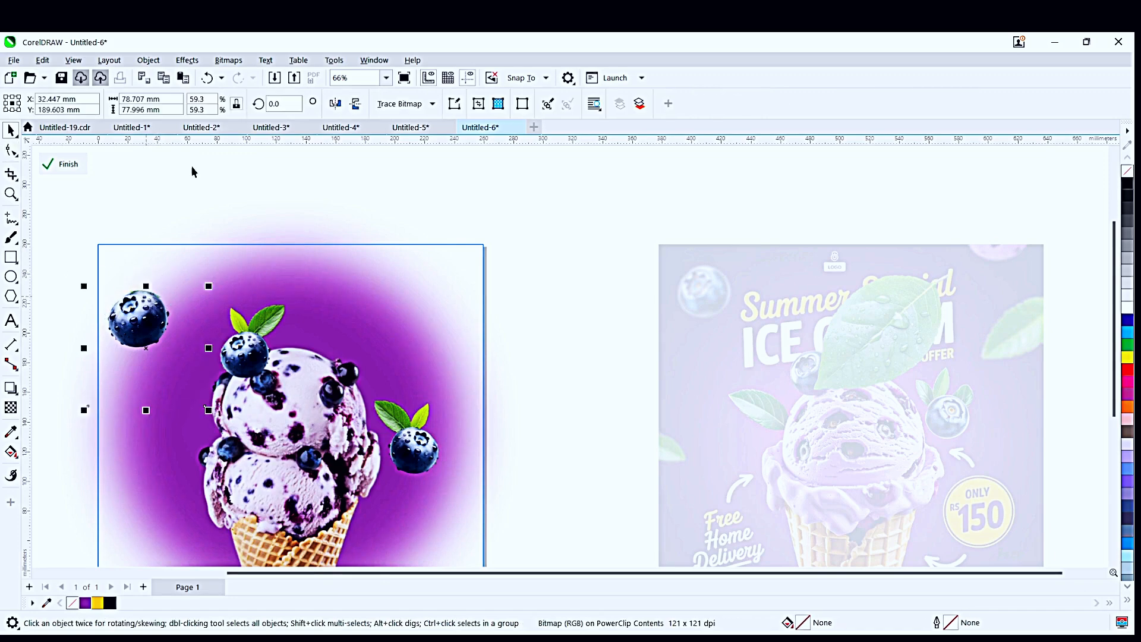
Apply a Motion Blur with a distance of 14 to the leafless blueberry and finish editing the PowerClip.
click(192, 63)
click(304, 153)
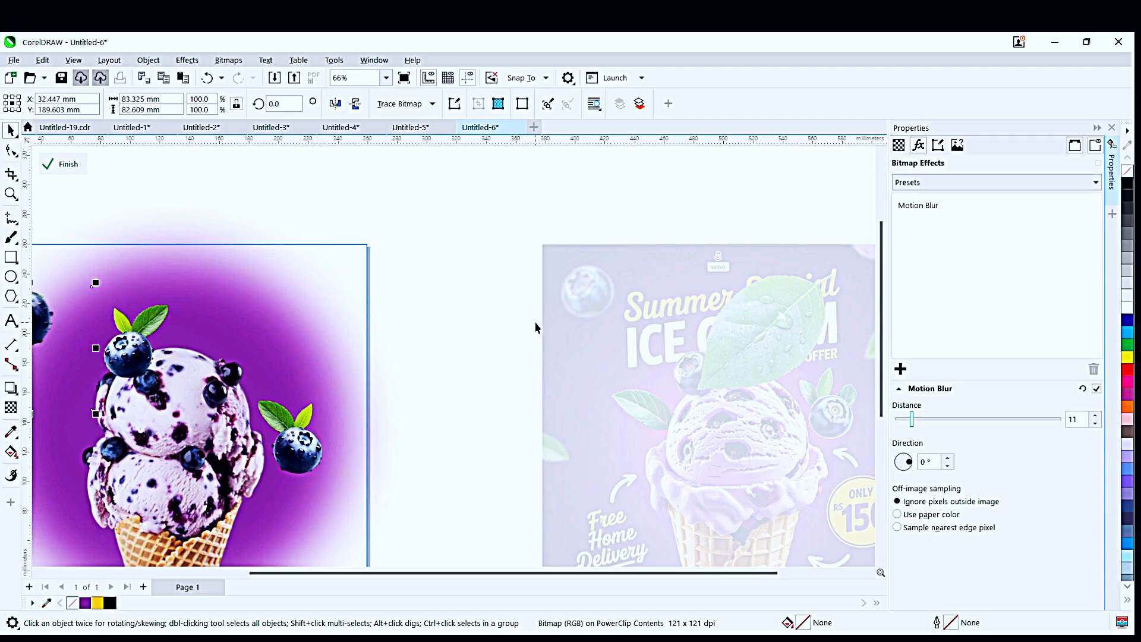
scroll(535, 326, down, 2)
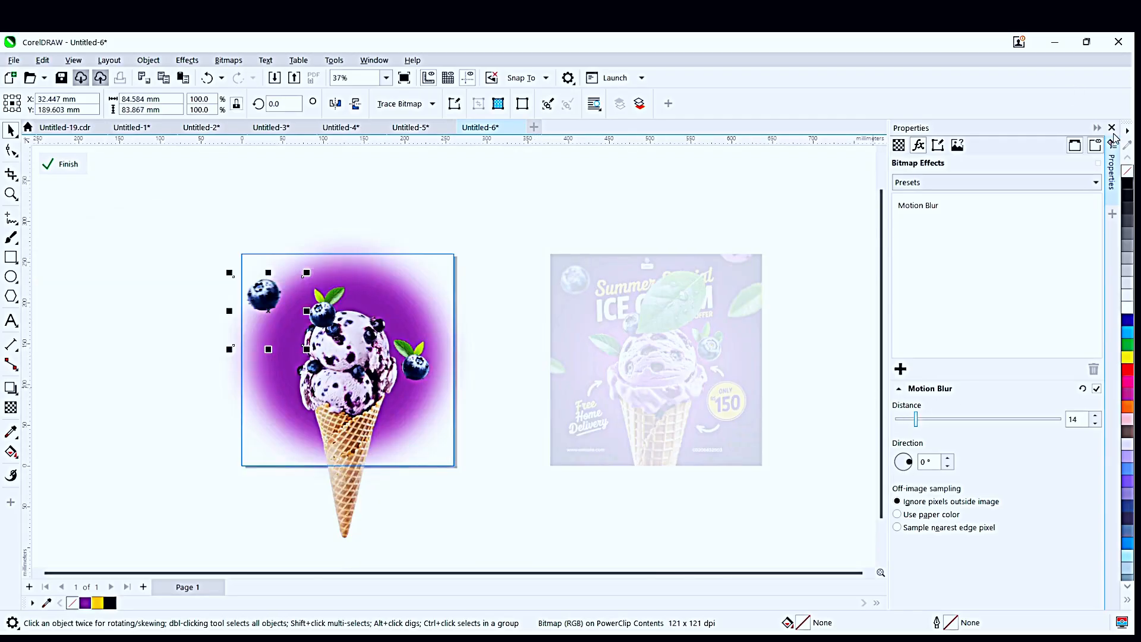
click(1111, 128)
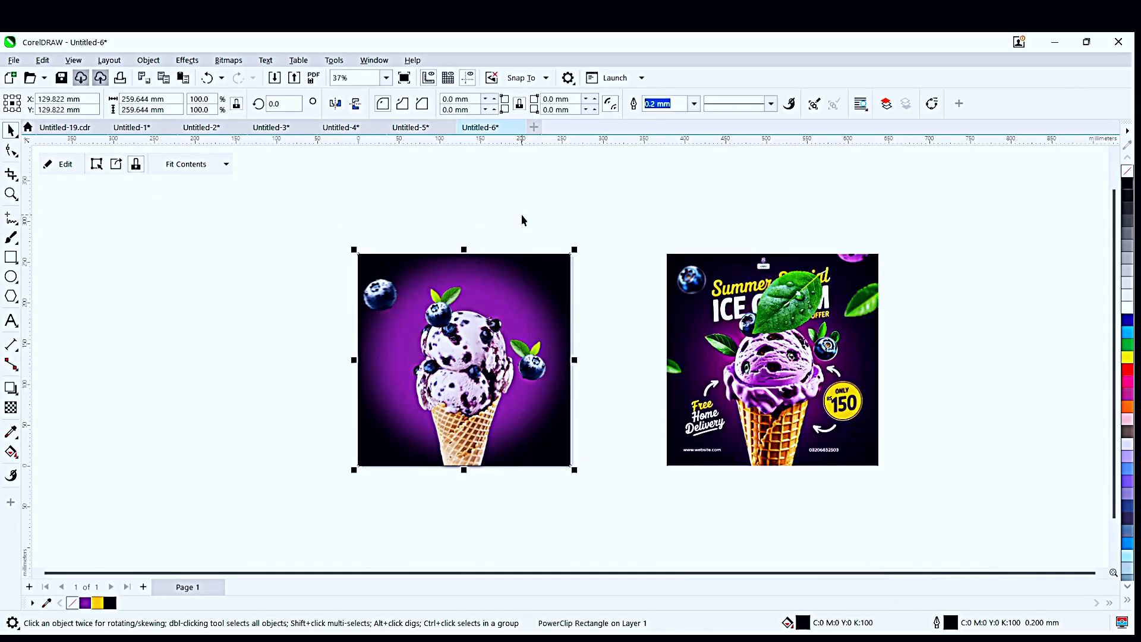
Place the large green leaf inside the square's PowerClip and shrink it to about 66 mm wide.
key(F4)
drag(939, 211, 459, 243)
double_click(459, 242)
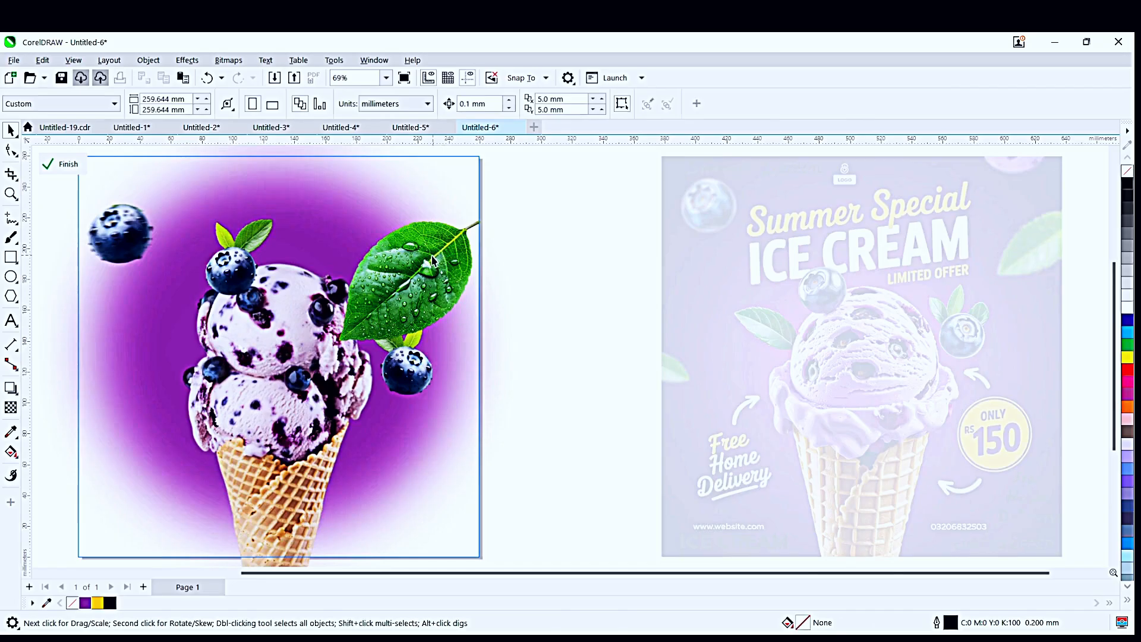
click(458, 243)
drag(499, 365, 470, 339)
Copy the leaf to the left side of the scoops and rotate it by a quarter turn.
drag(409, 273, 207, 314)
click(207, 313)
drag(251, 275, 259, 380)
key(ctrl+z)
click(210, 314)
drag(216, 331, 179, 324)
Bring the ice cream cone in front of the leaf, and the blueberry above the scoops in front of the cone.
click(291, 433)
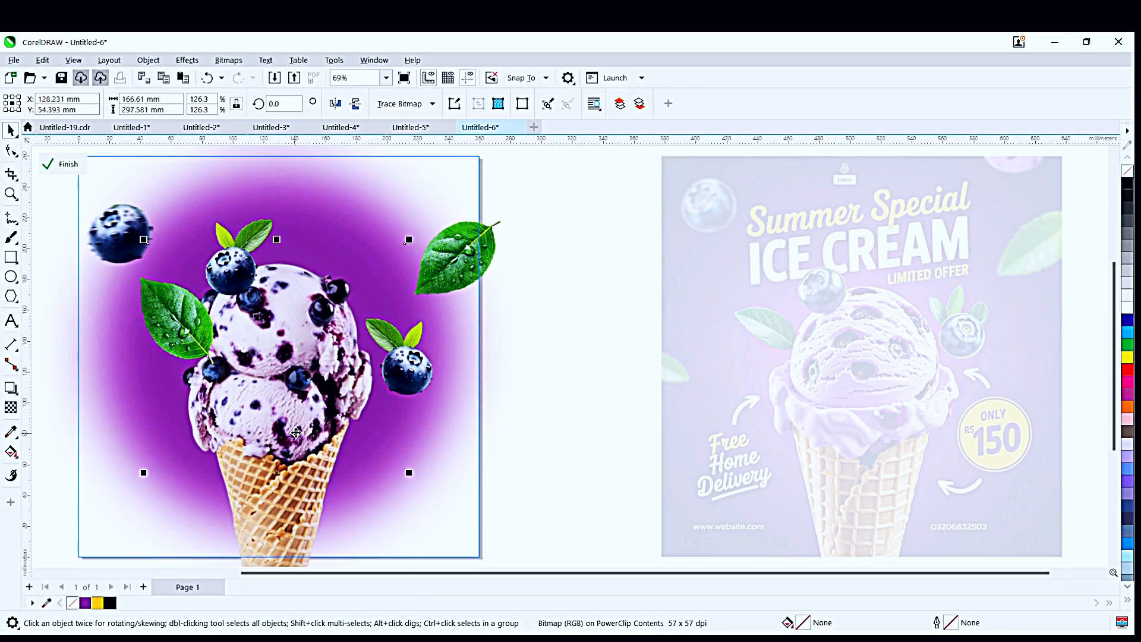
click(547, 369)
click(232, 270)
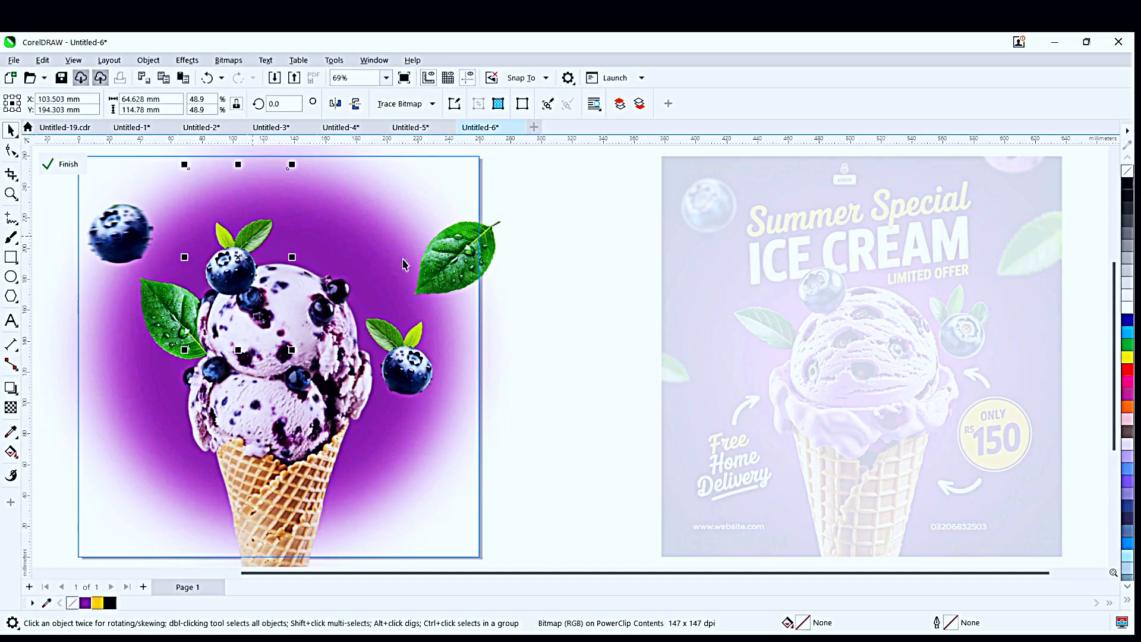
click(567, 299)
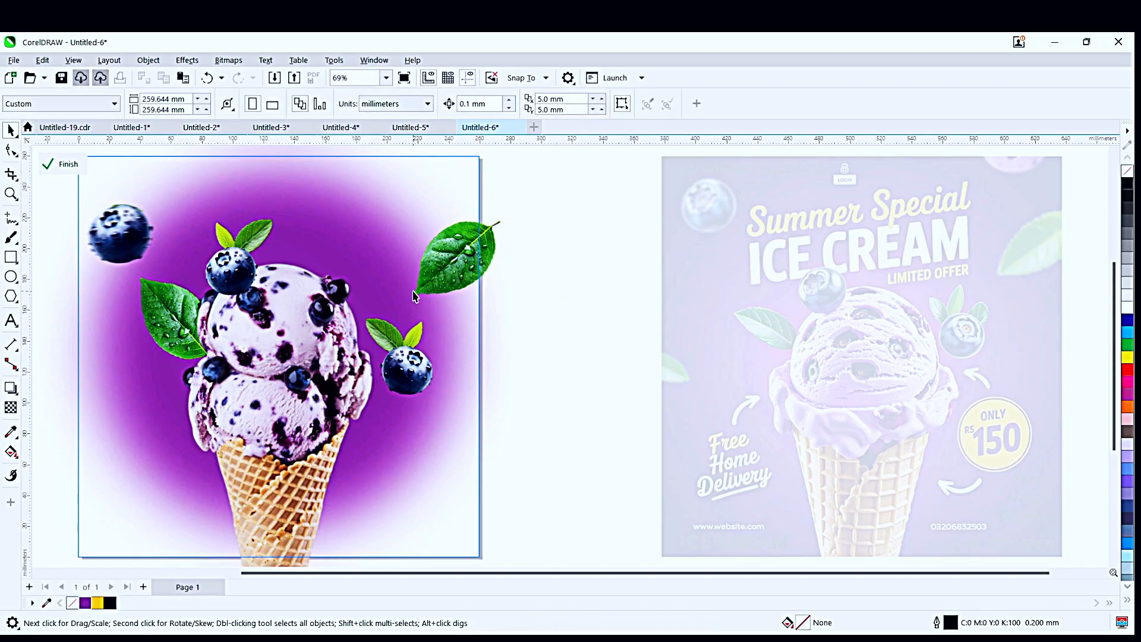
Copy the right-hand leaf to the square's lower-left edge and rotate the copy to 90°.
drag(459, 266, 90, 437)
right_click(91, 437)
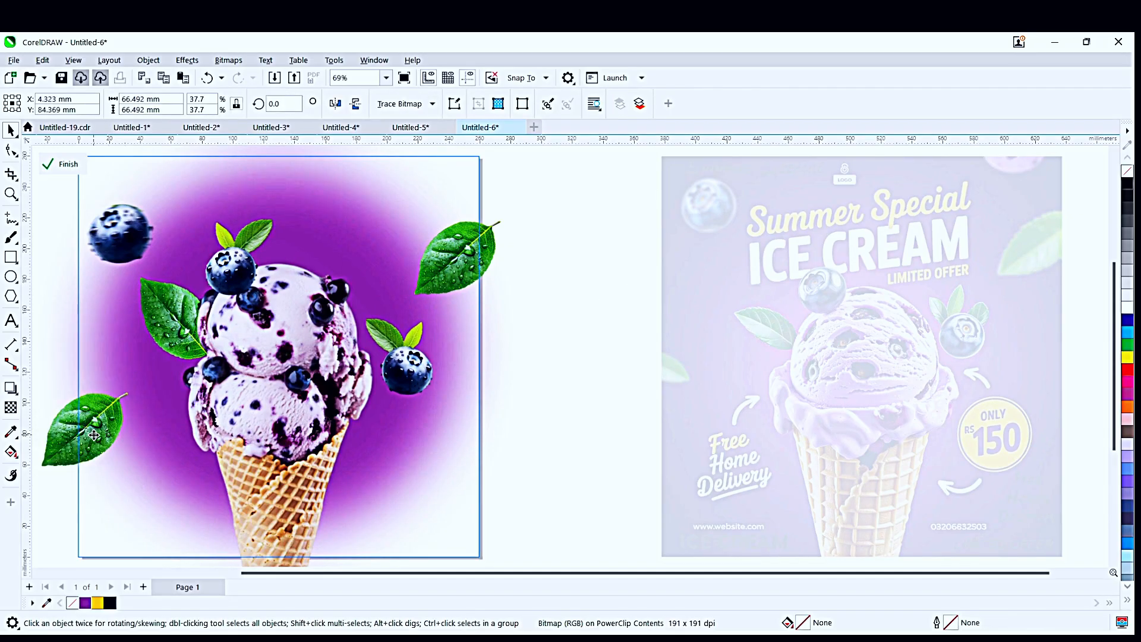
click(93, 435)
drag(143, 484, 18, 362)
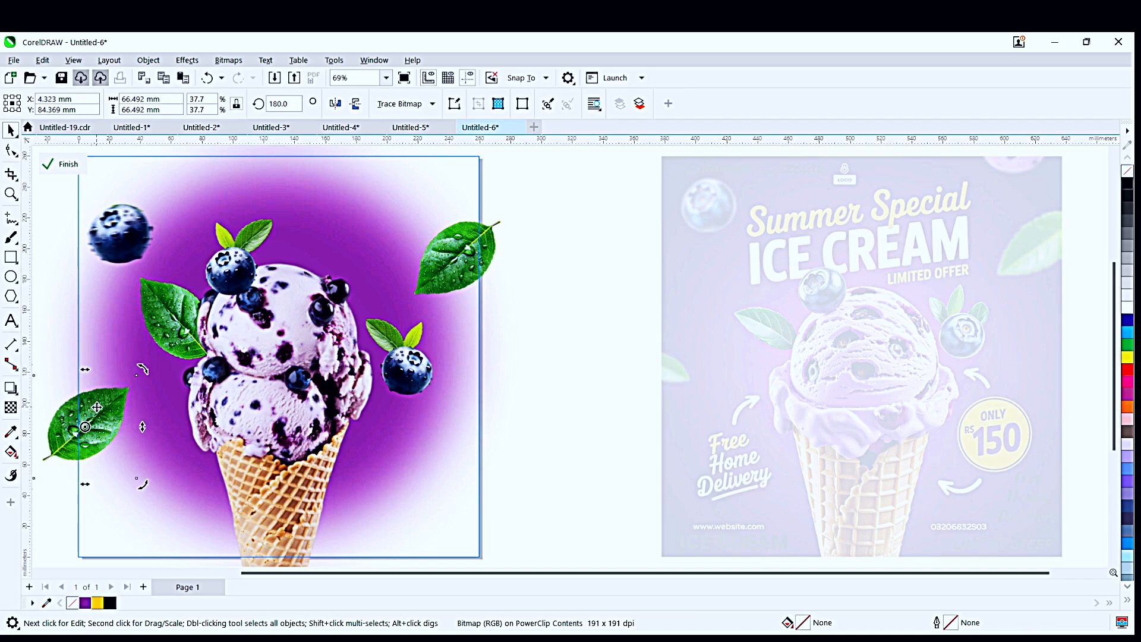
drag(96, 407, 106, 408)
drag(152, 369, 101, 418)
click(98, 429)
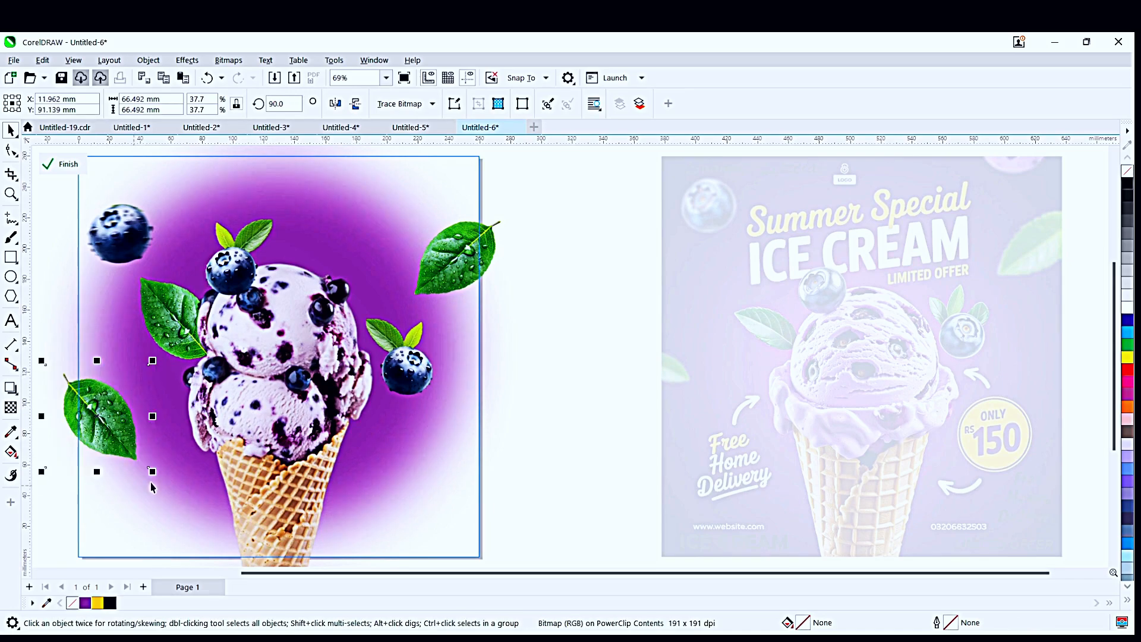
Shrink the lower-left leaf to about 51 mm wide and apply a Motion Blur with a distance of 24.
drag(152, 471, 130, 452)
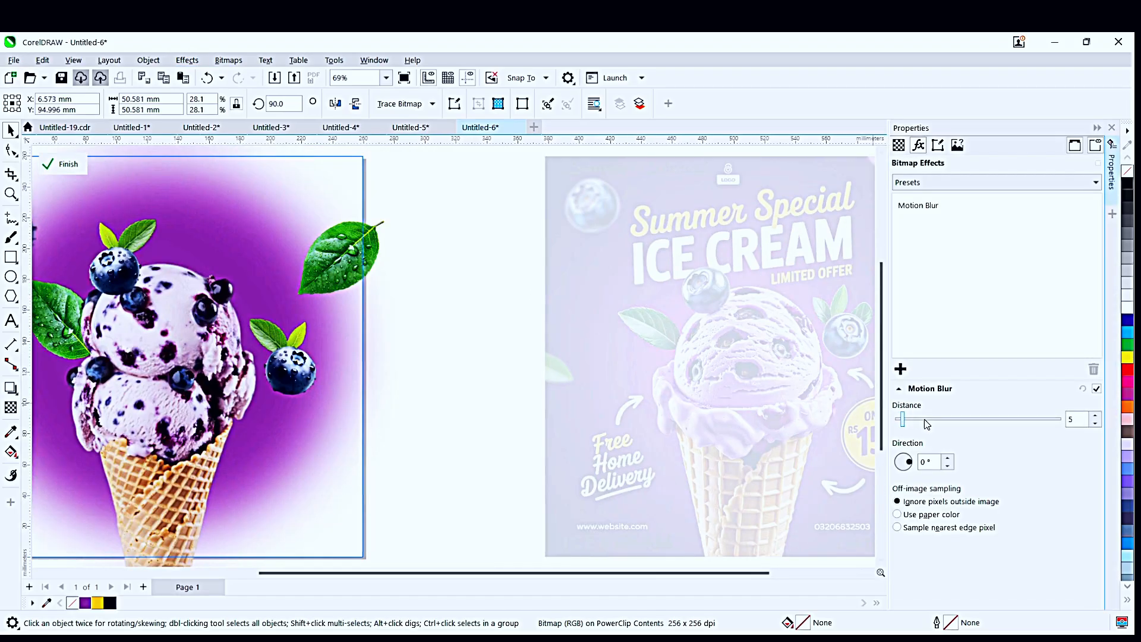
key(F4)
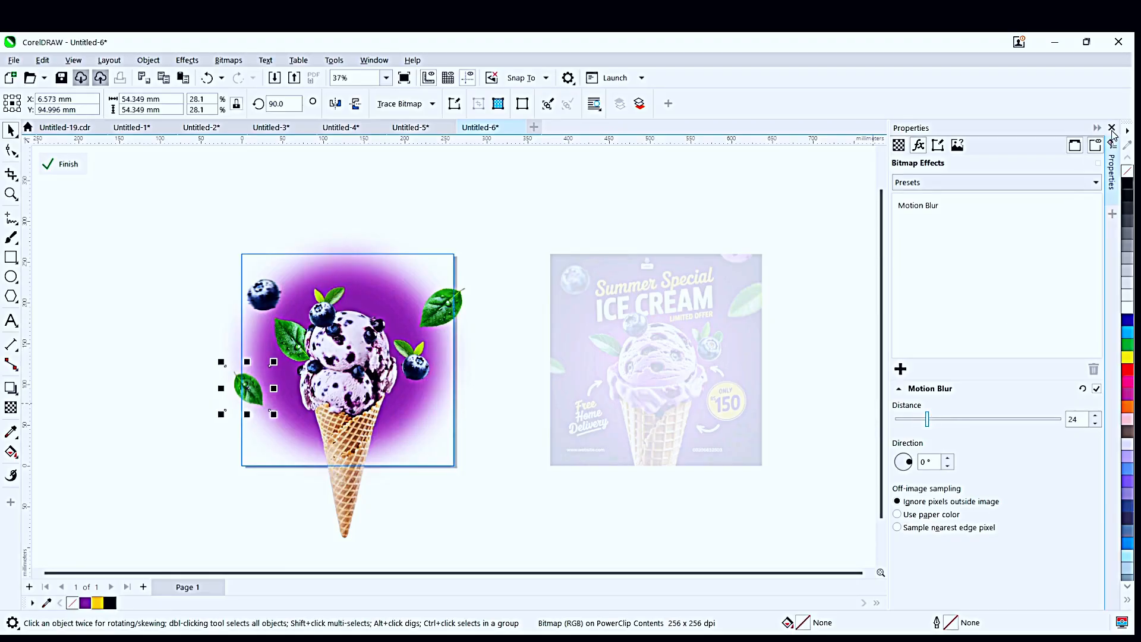
Apply a Motion Blur with a distance of 18 to the right-hand leaf and finish editing the clipped contents.
click(1111, 127)
click(556, 306)
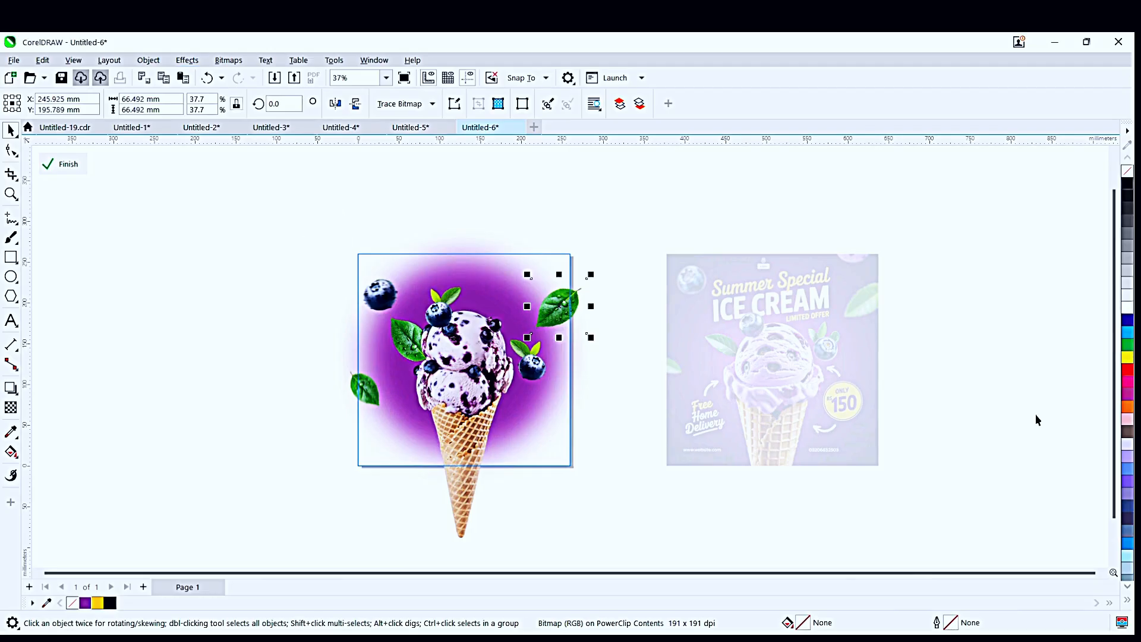
click(923, 419)
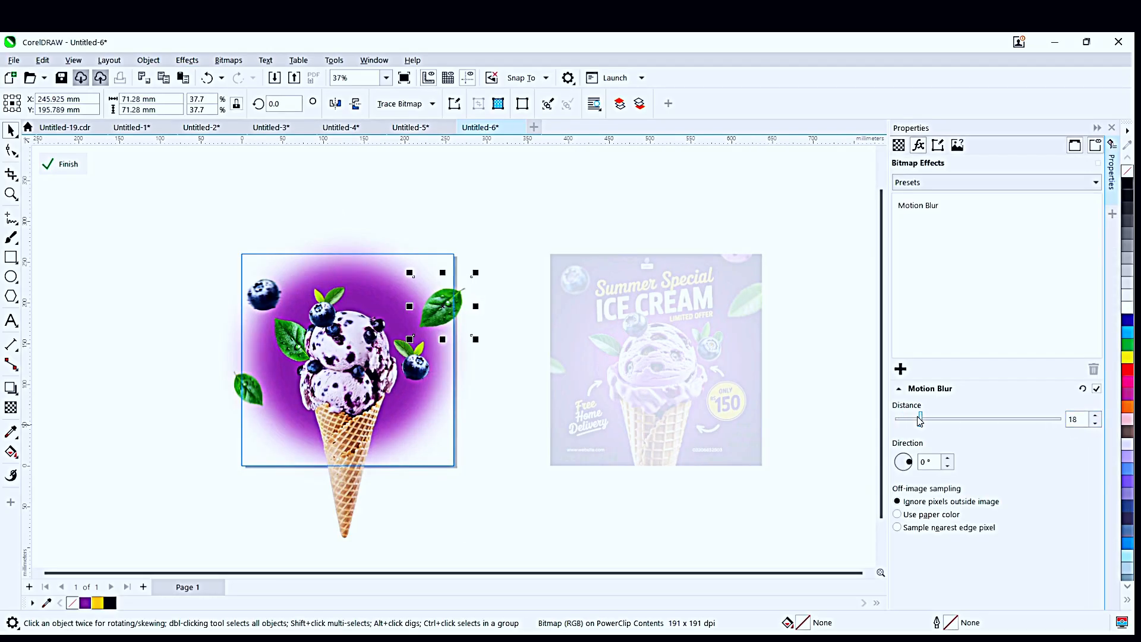
click(624, 242)
click(1111, 128)
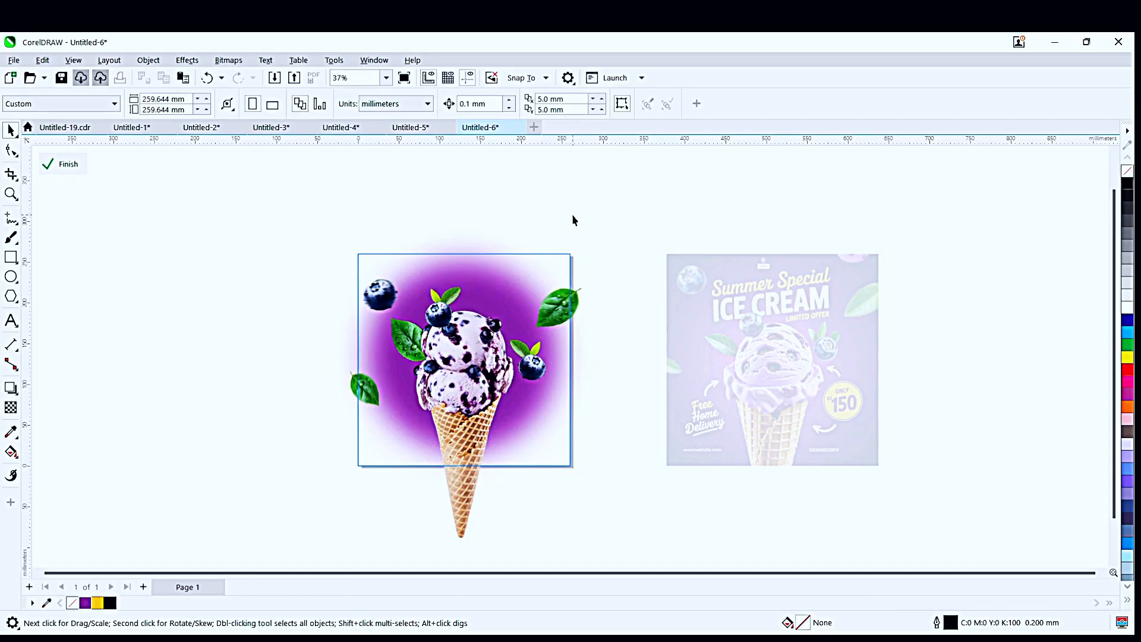
ctrl+click(572, 215)
key(F4)
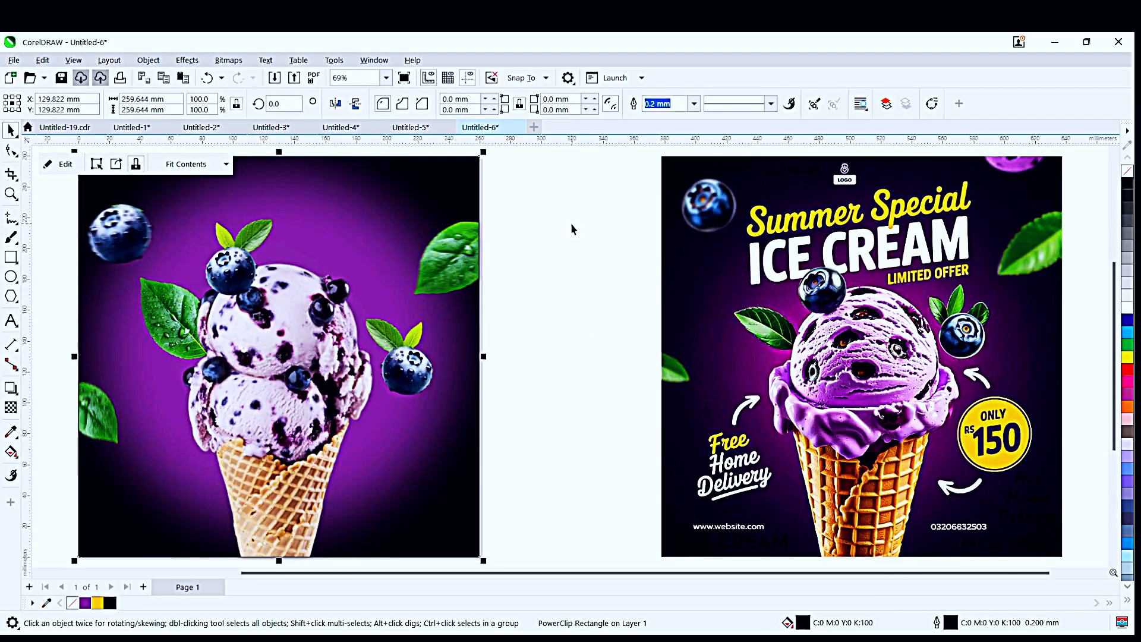
Crop the leaves off the blueberry above the scoops by lowering the upper edge of its bitmap outline with the Shape tool.
click(224, 274)
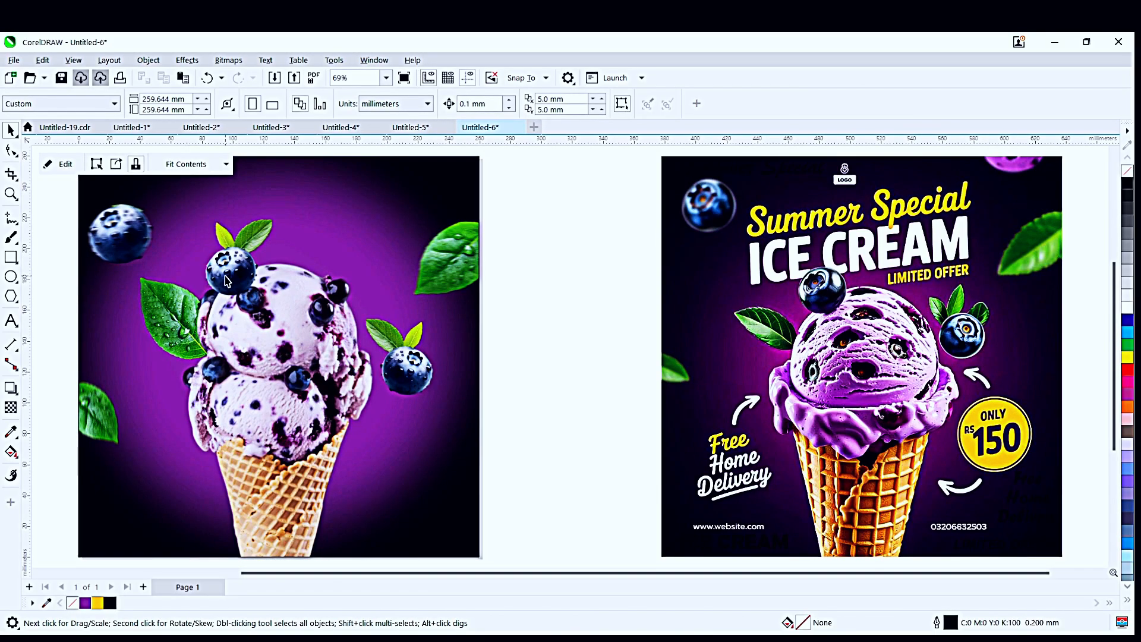
ctrl+click(223, 272)
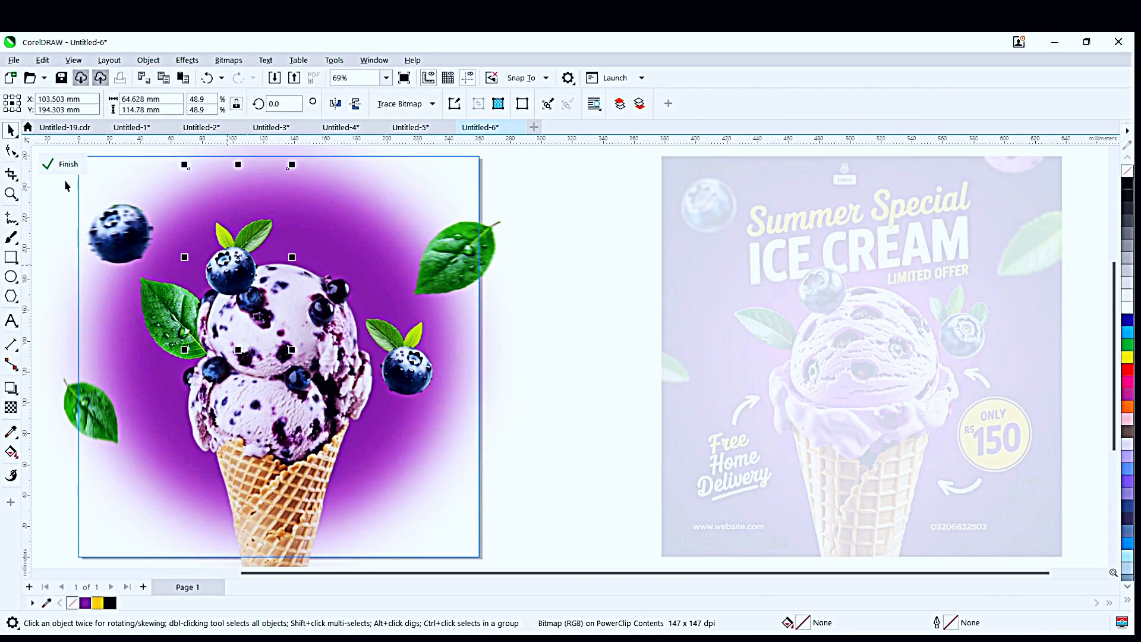
click(11, 150)
double_click(189, 170)
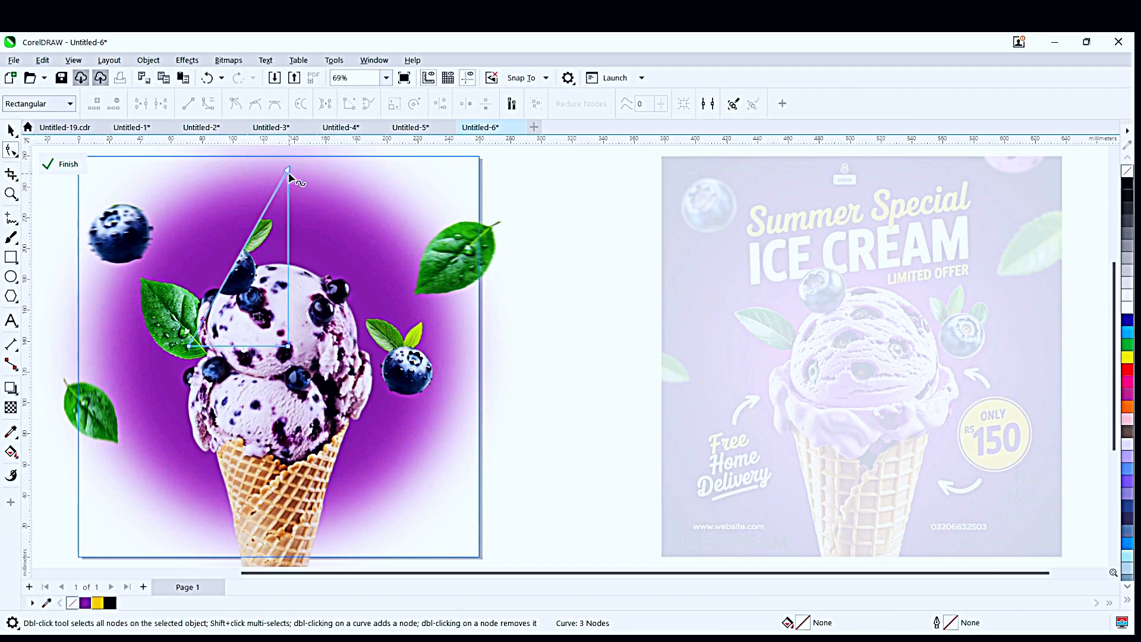
key(ctrl+z)
drag(316, 165, 284, 247)
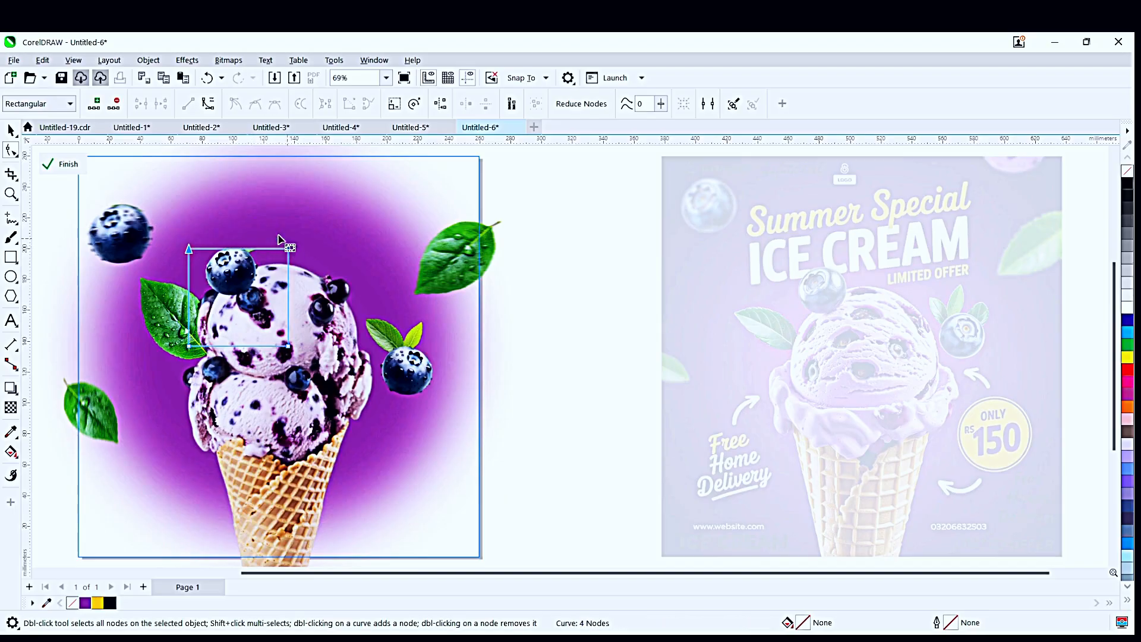
key(space)
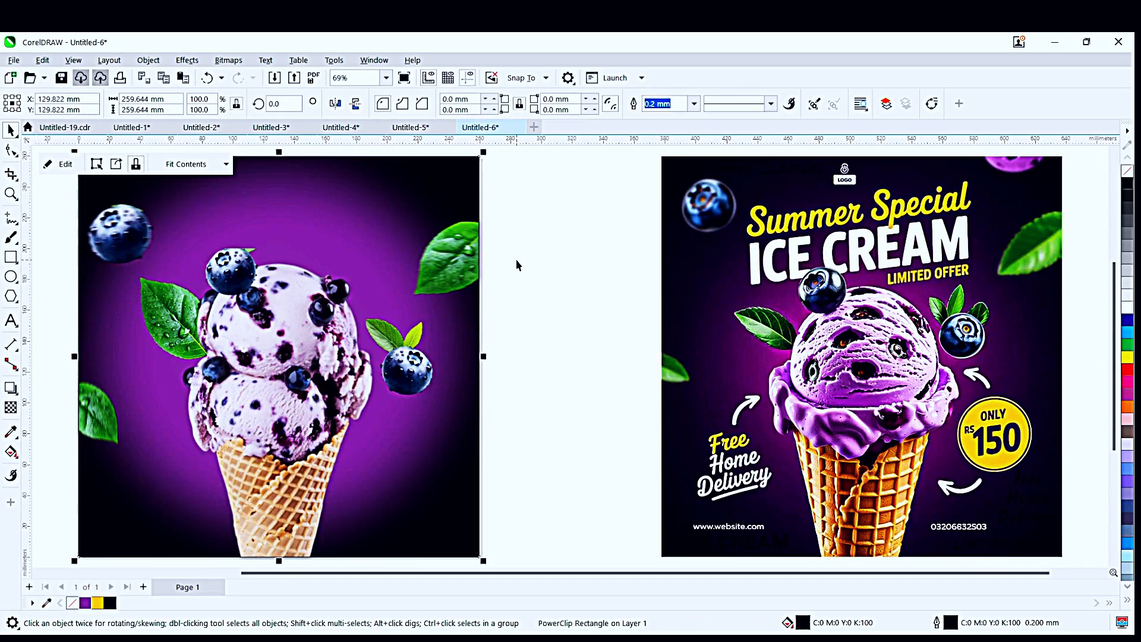
click(517, 264)
Remove the upper-right node of that blueberry's crop outline and bend the resulting edge into a curve around the berry.
double_click(254, 271)
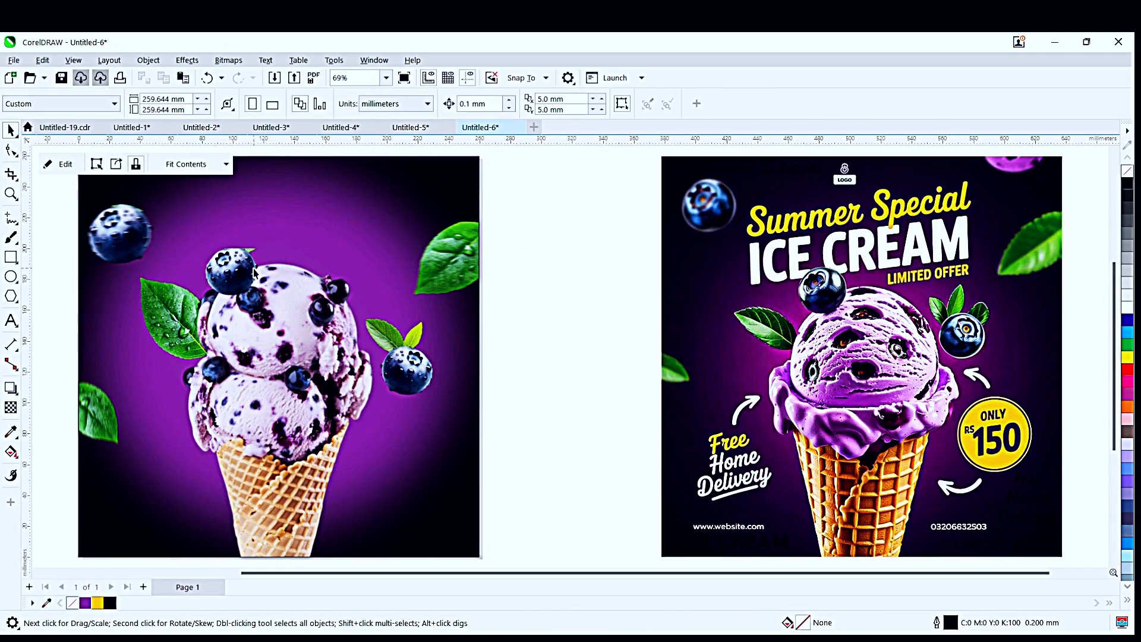
click(5, 156)
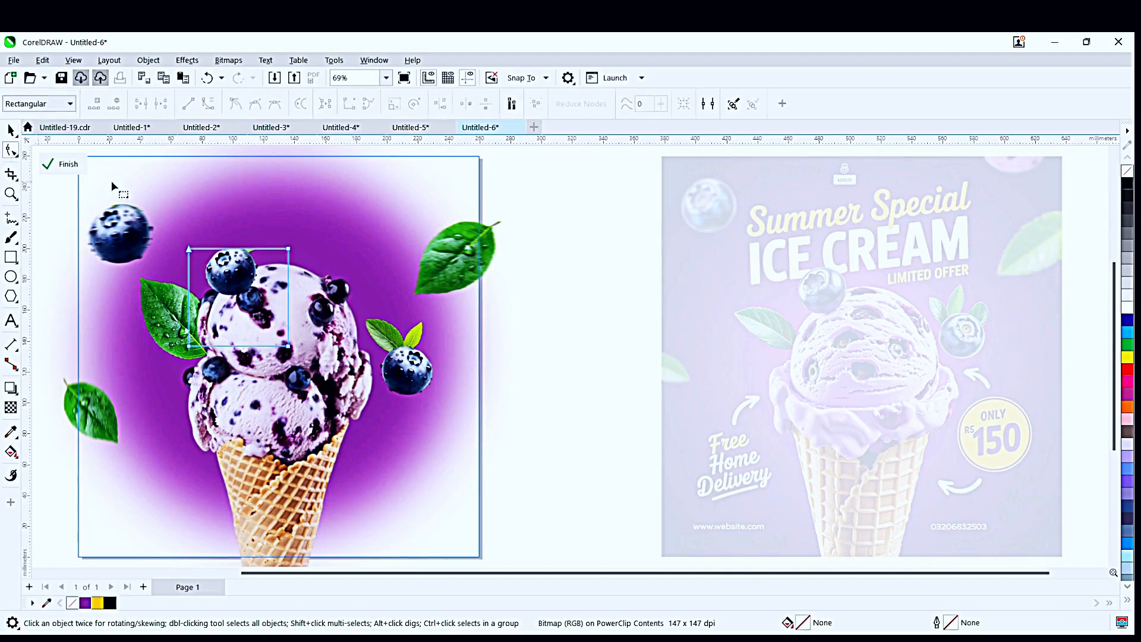
double_click(288, 249)
click(189, 250)
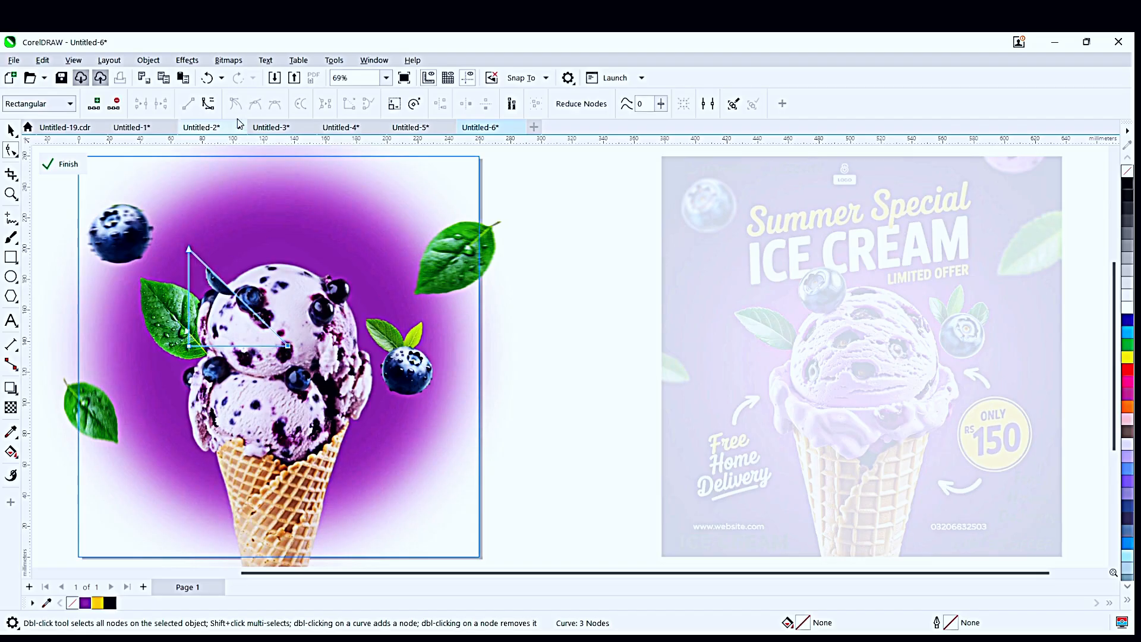
click(239, 287)
drag(221, 280, 272, 243)
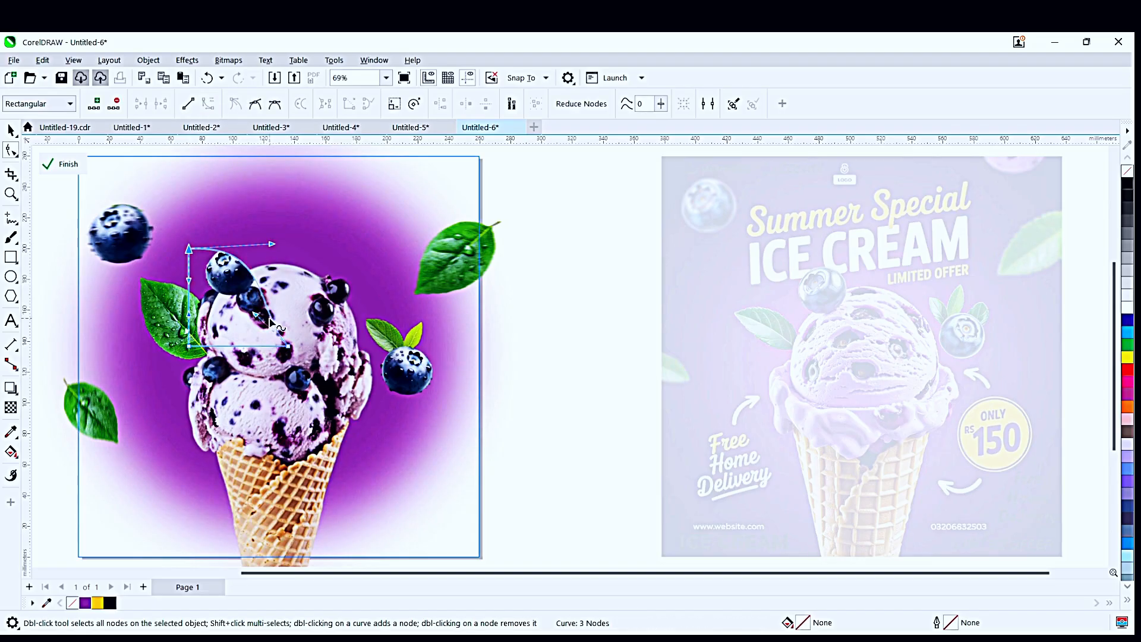
drag(256, 314, 279, 291)
drag(275, 243, 281, 240)
click(513, 252)
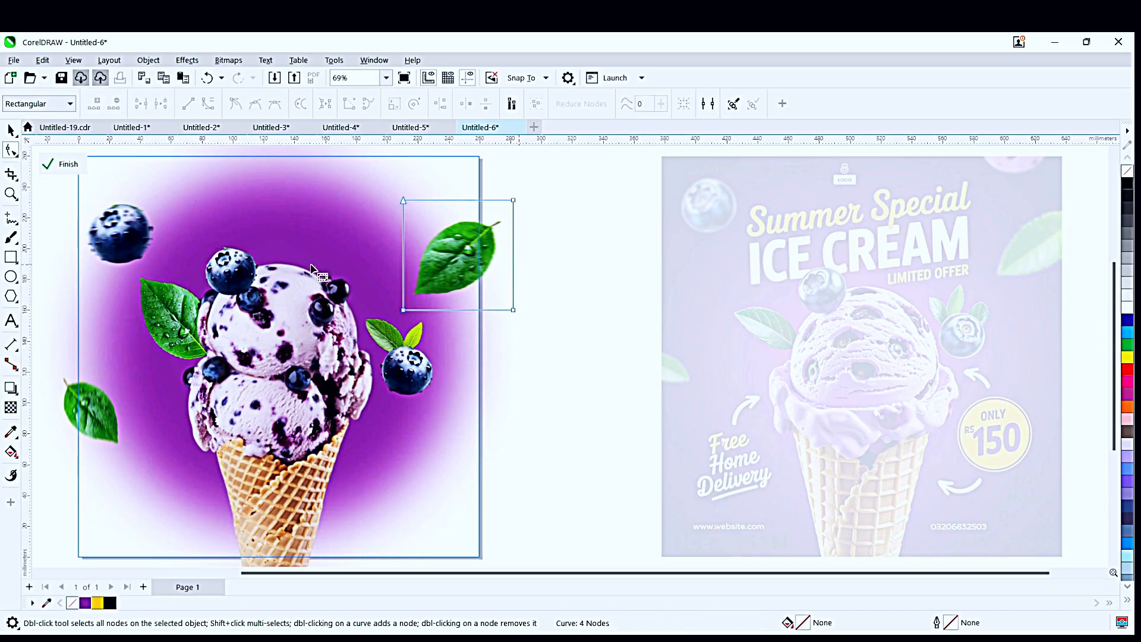
Widen the curved crop edge around the blueberry above the scoops and finish editing the clipped contents.
click(234, 264)
click(189, 250)
drag(280, 241, 303, 239)
click(514, 284)
click(10, 130)
click(555, 261)
ctrl+click(596, 260)
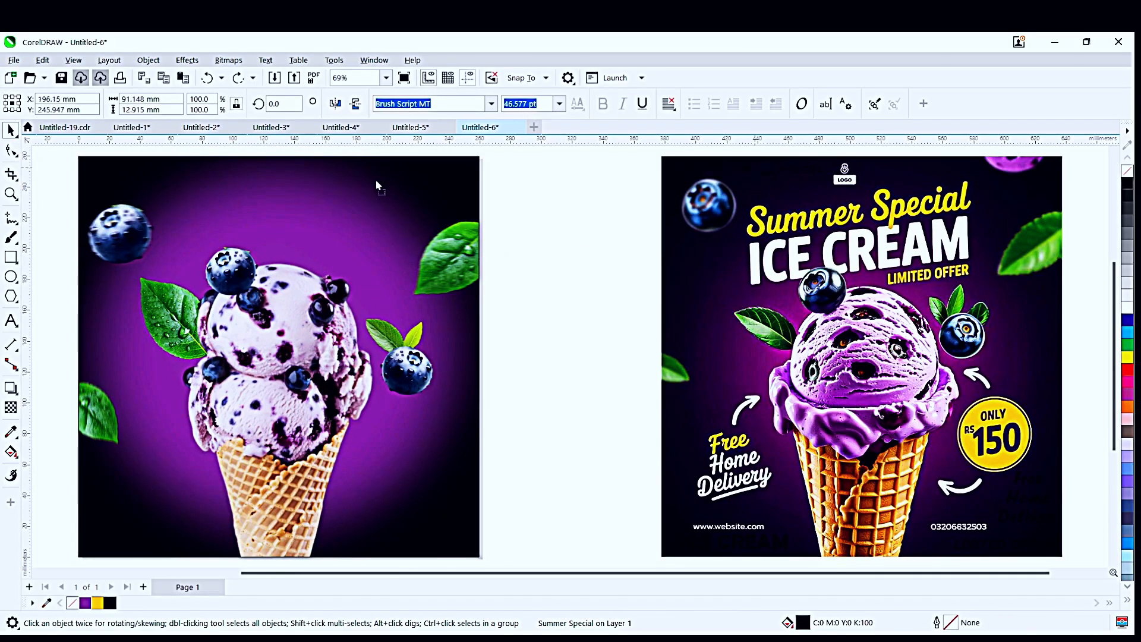
Place the "Summer Special" text above the scoops inside the clipped square and select it there.
drag(377, 181, 251, 213)
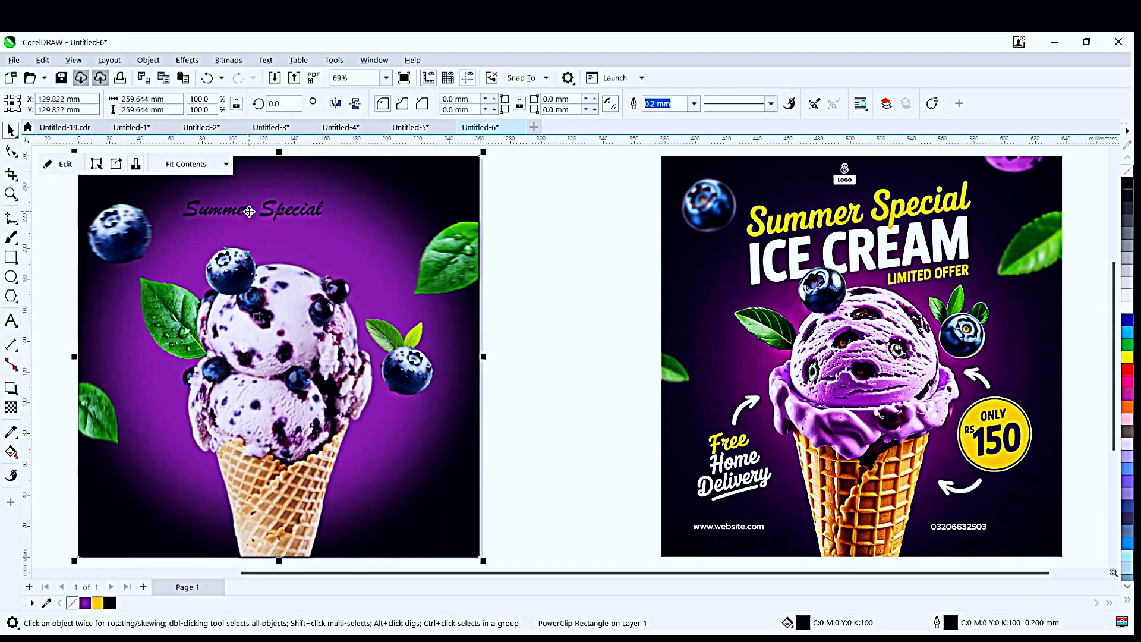
click(257, 217)
click(259, 217)
click(260, 217)
click(273, 212)
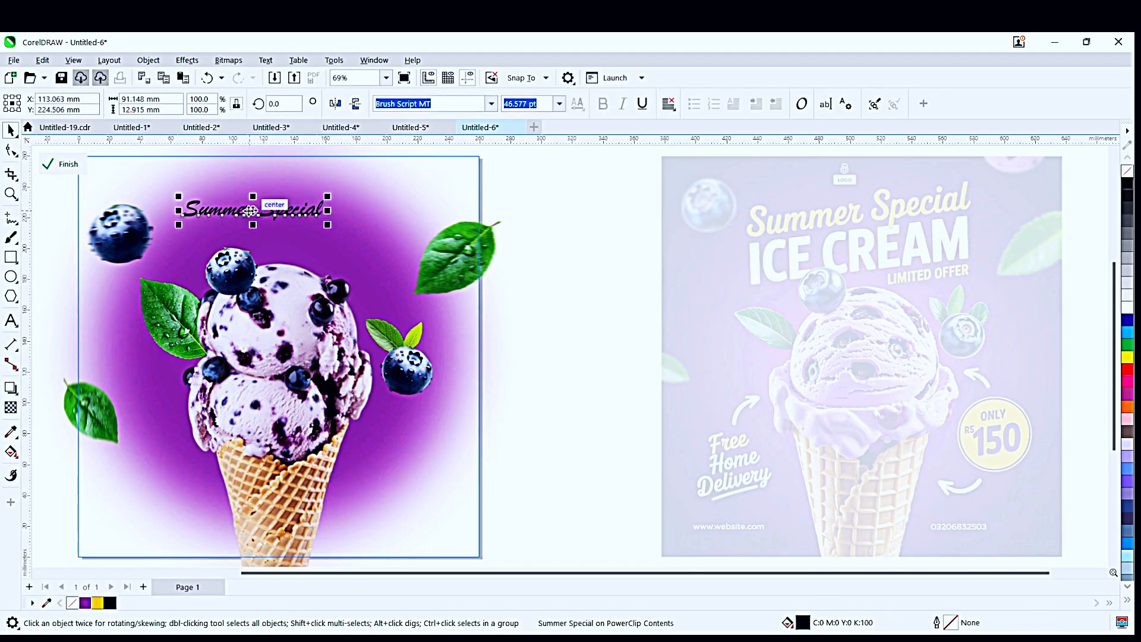
Rotate the "Summer Special" text to about 8.7° and enlarge it to about 153 mm wide.
click(273, 211)
drag(343, 230, 420, 222)
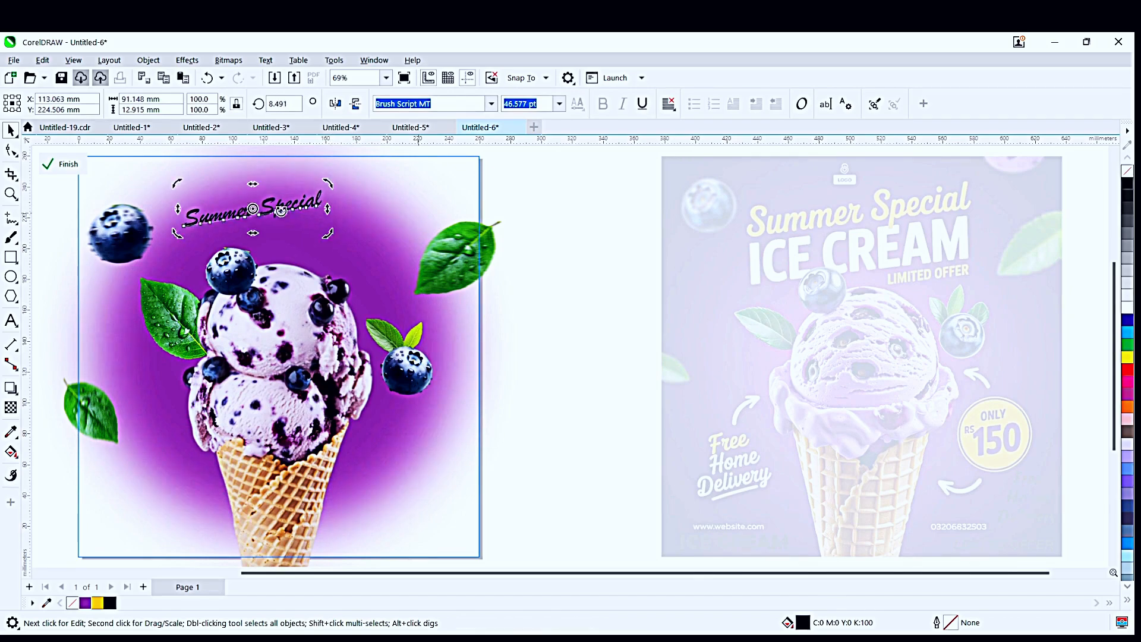
click(246, 209)
drag(329, 184, 430, 153)
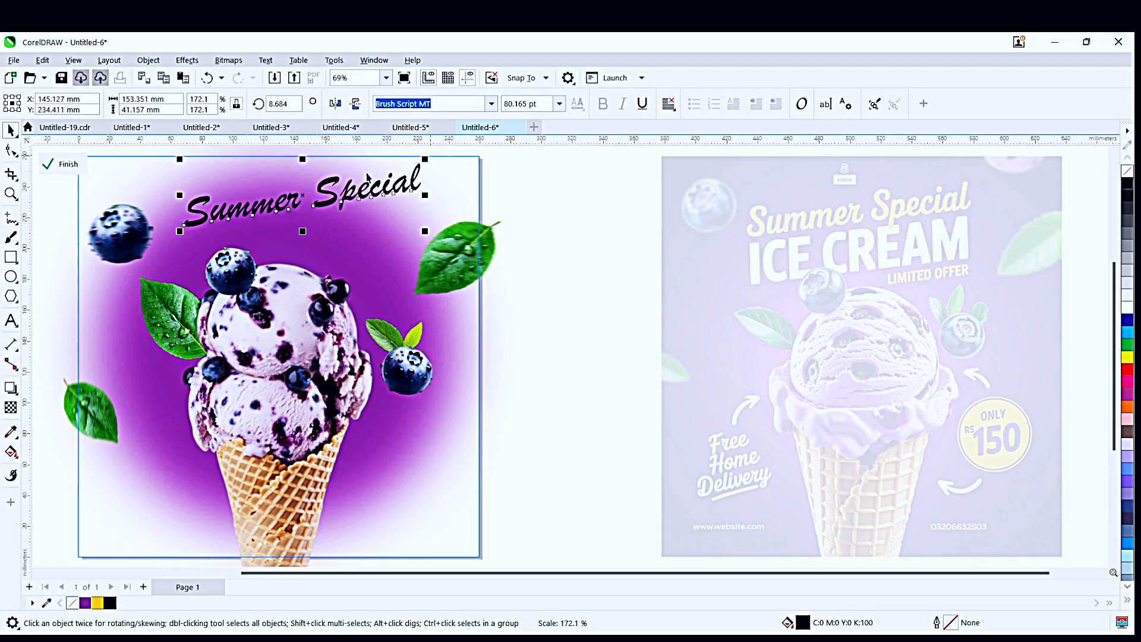
Centre the "Summer Special" text above the scoops, fill it with yellow #FFC200 and finish editing the clipped contents.
drag(296, 200, 271, 208)
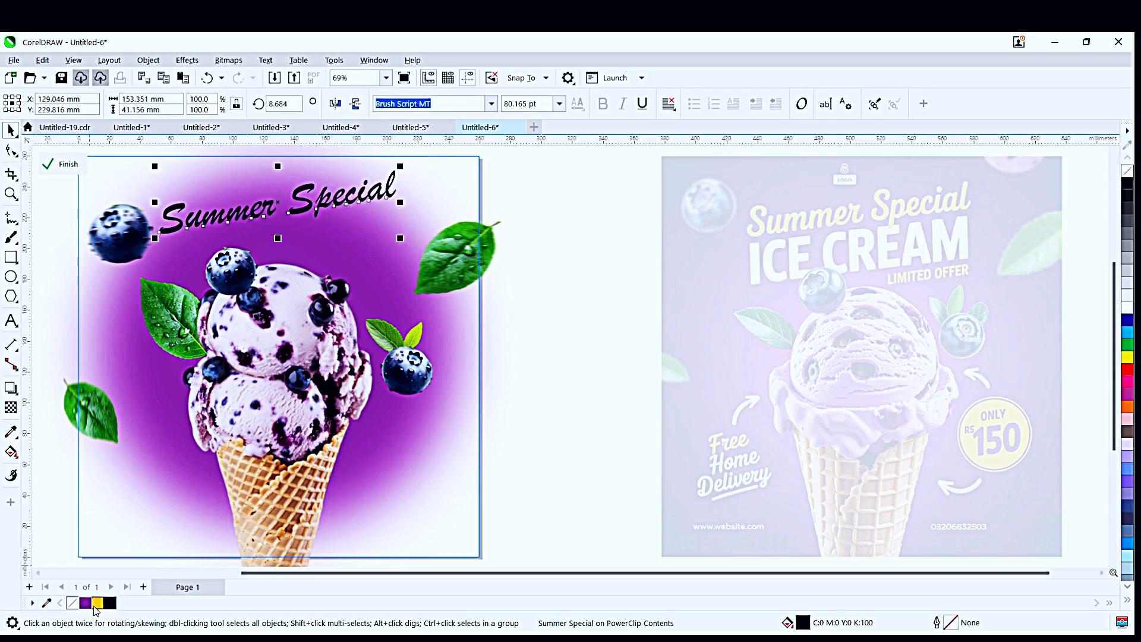
click(97, 603)
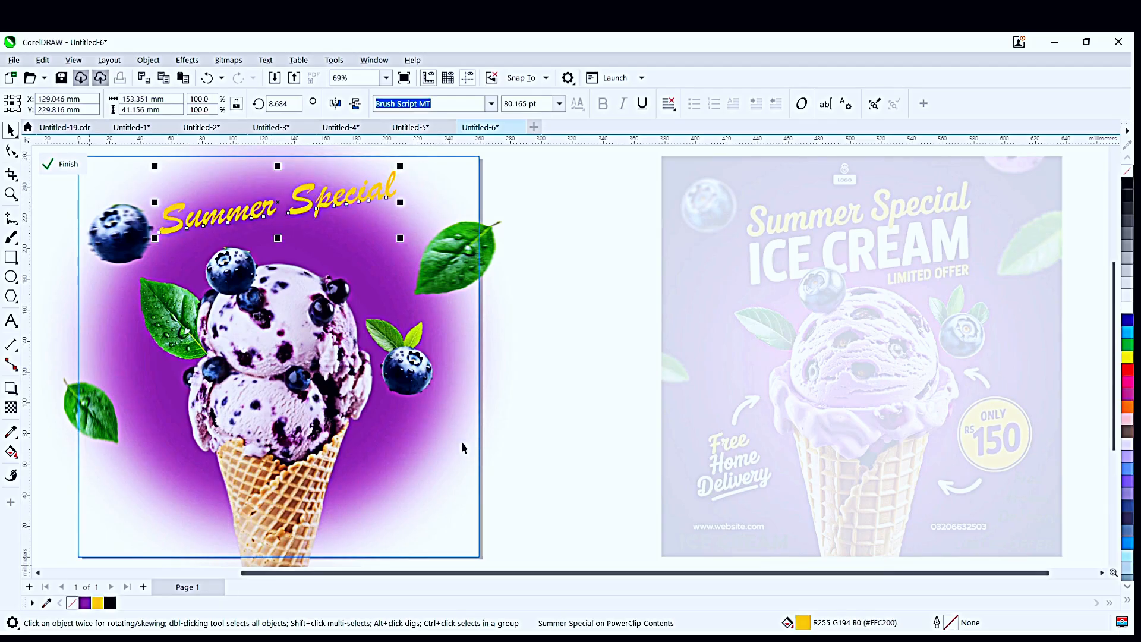
ctrl+click(546, 357)
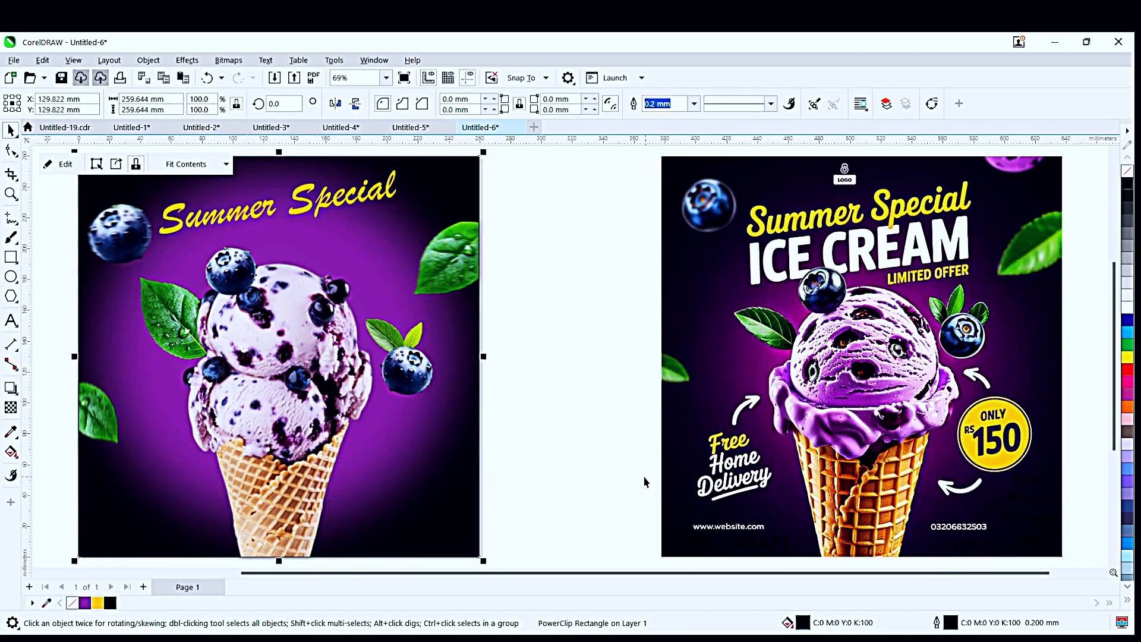
Add the text "ICE CREAM" in Berlin Sans FB Demi and place it below the "Summer Special" heading inside the square.
text(ICE CREAM)
drag(536, 419, 272, 243)
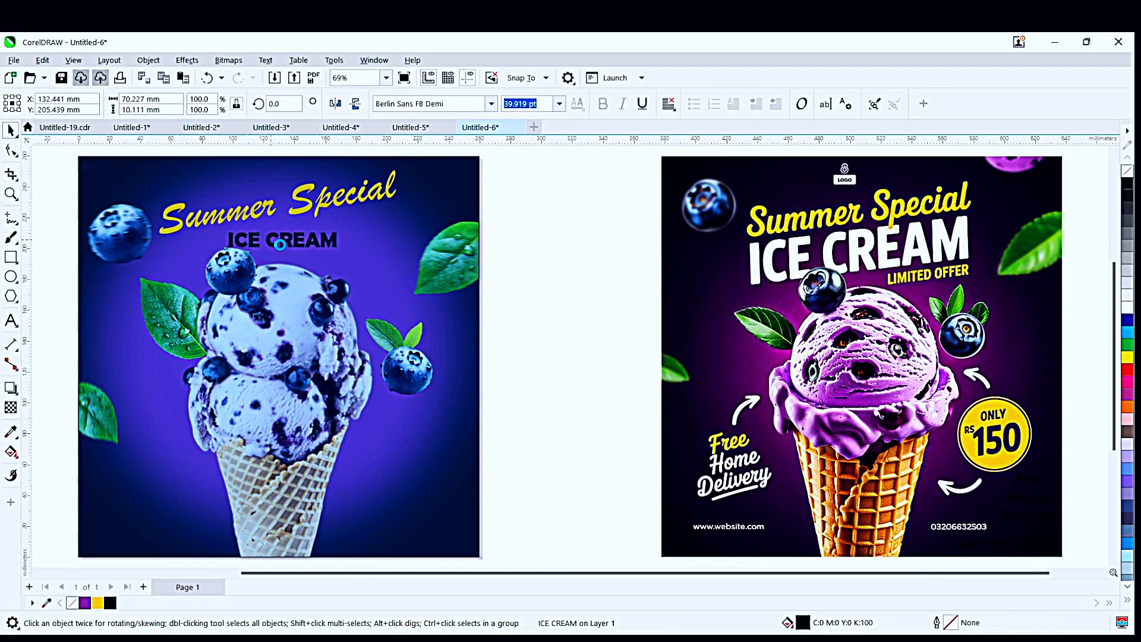
click(549, 283)
double_click(421, 287)
Enlarge the "ICE CREAM" text to about 158 mm wide and tilt it about 7.2° under the heading.
click(305, 242)
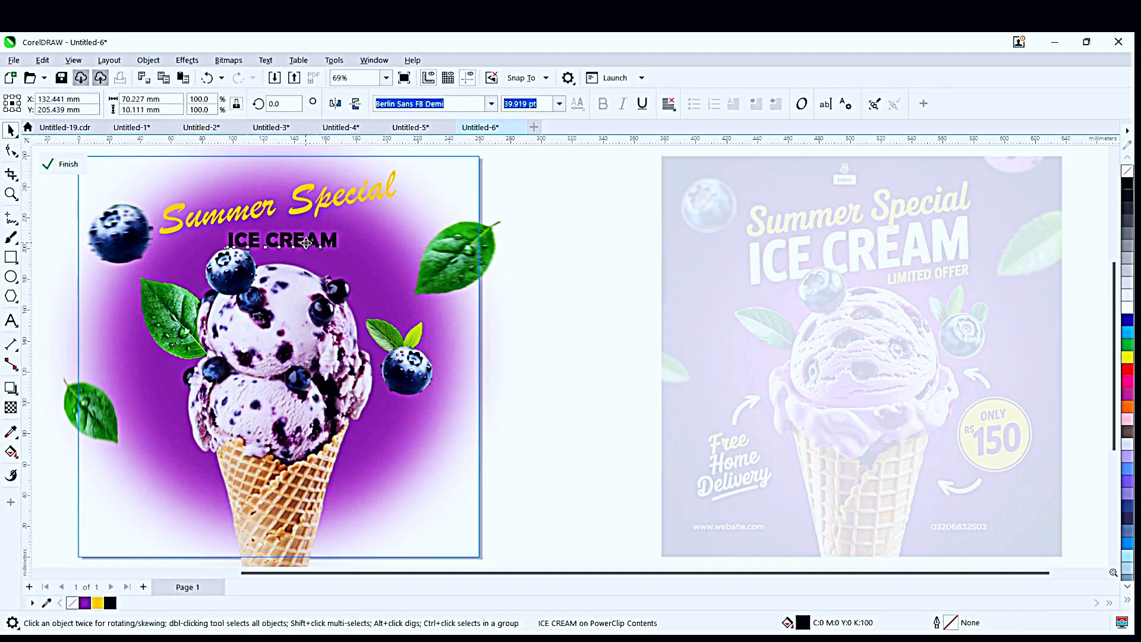
click(306, 243)
drag(340, 249, 408, 276)
click(333, 240)
Nudge the "Summer Special" and "ICE CREAM" texts slightly upward to tighten the heading above the scoops.
click(325, 203)
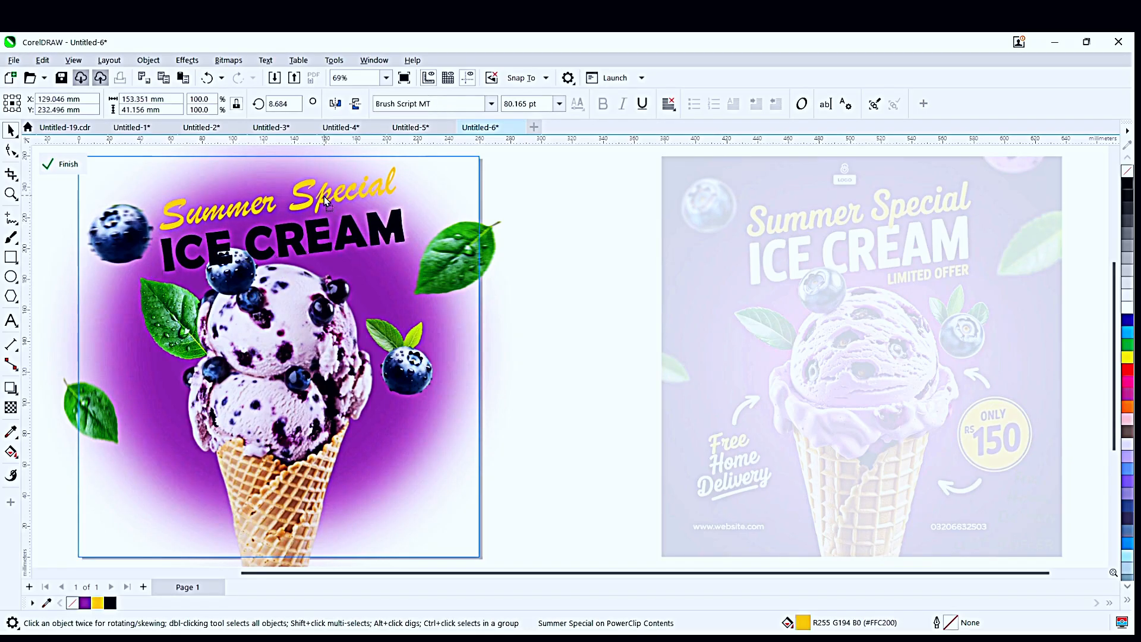
click(326, 238)
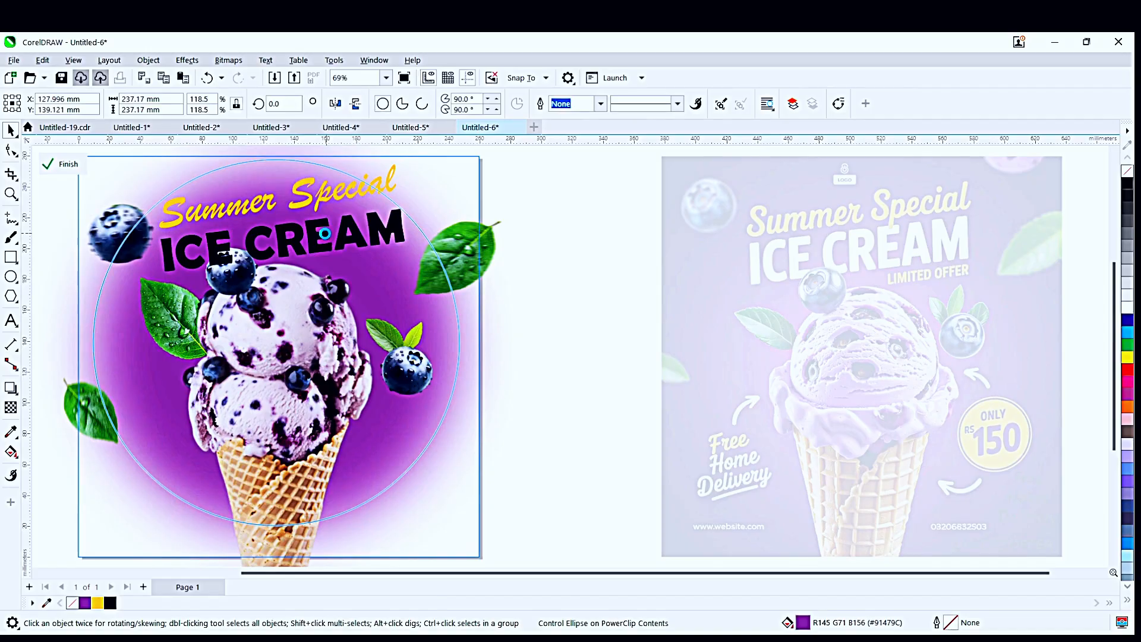
click(315, 245)
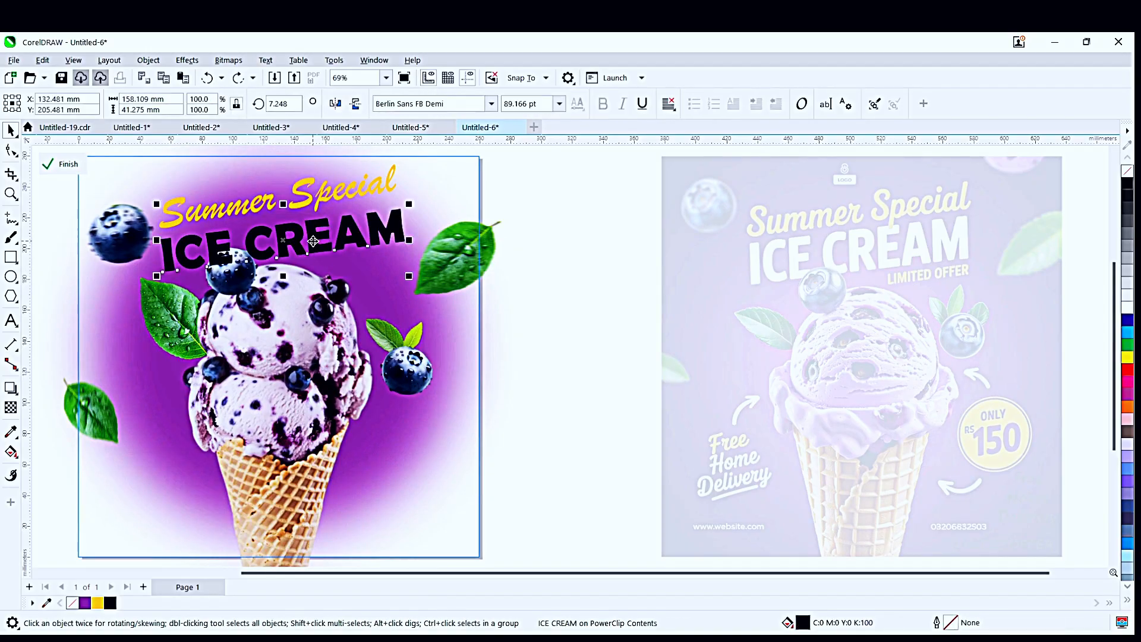
click(363, 231)
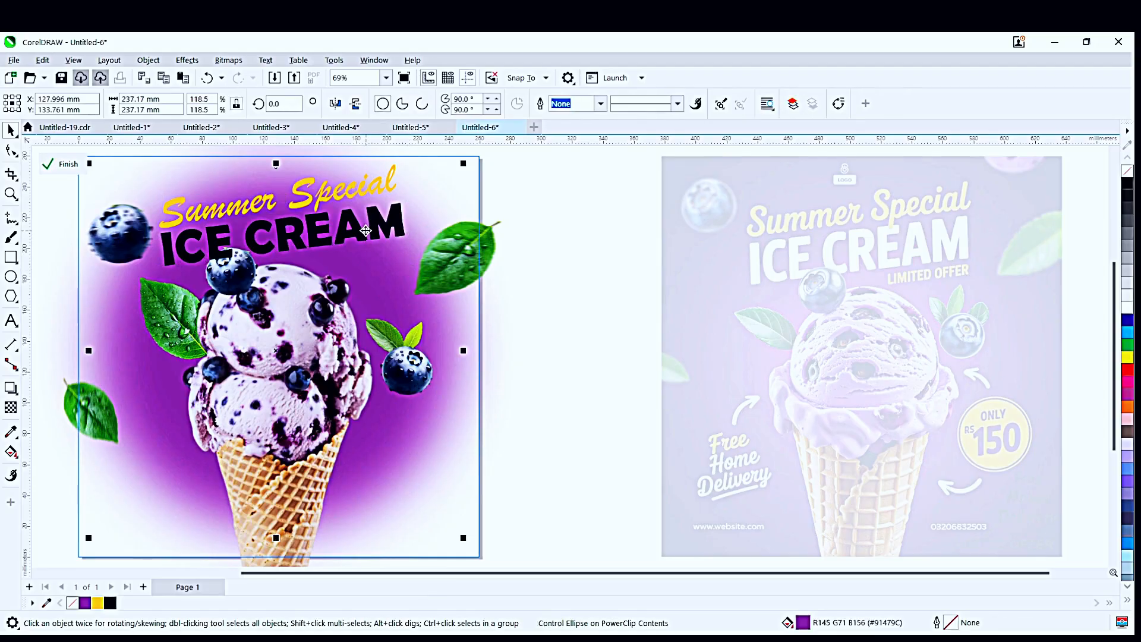
double_click(362, 228)
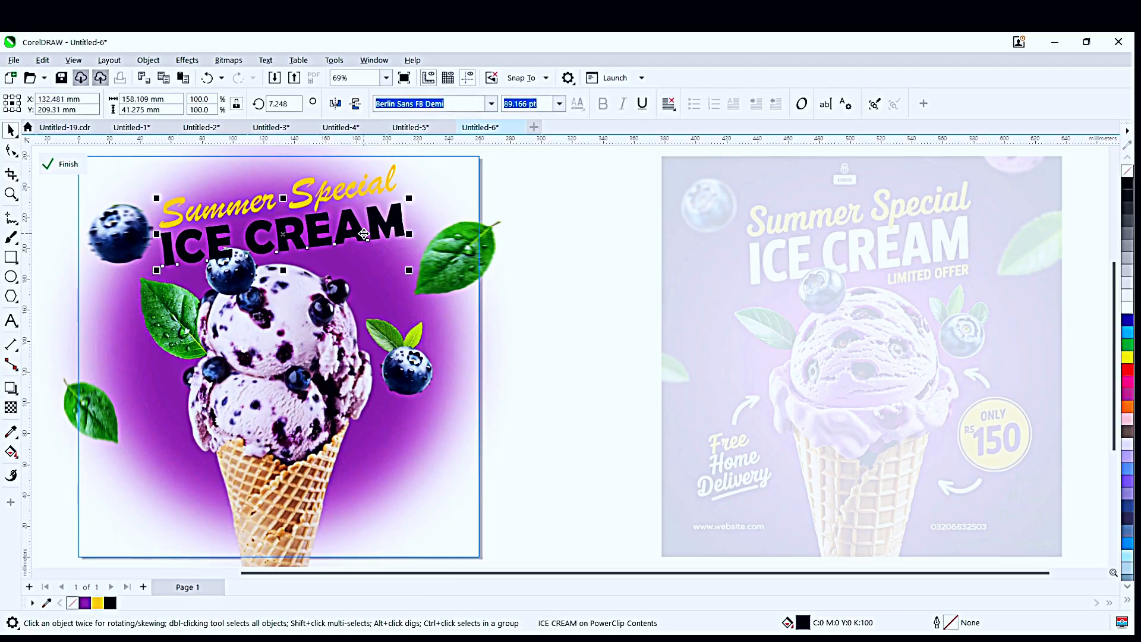
Rotate the "ICE CREAM" text to about 9°, fill it white and finish editing the clipped contents.
click(290, 240)
drag(410, 271, 413, 268)
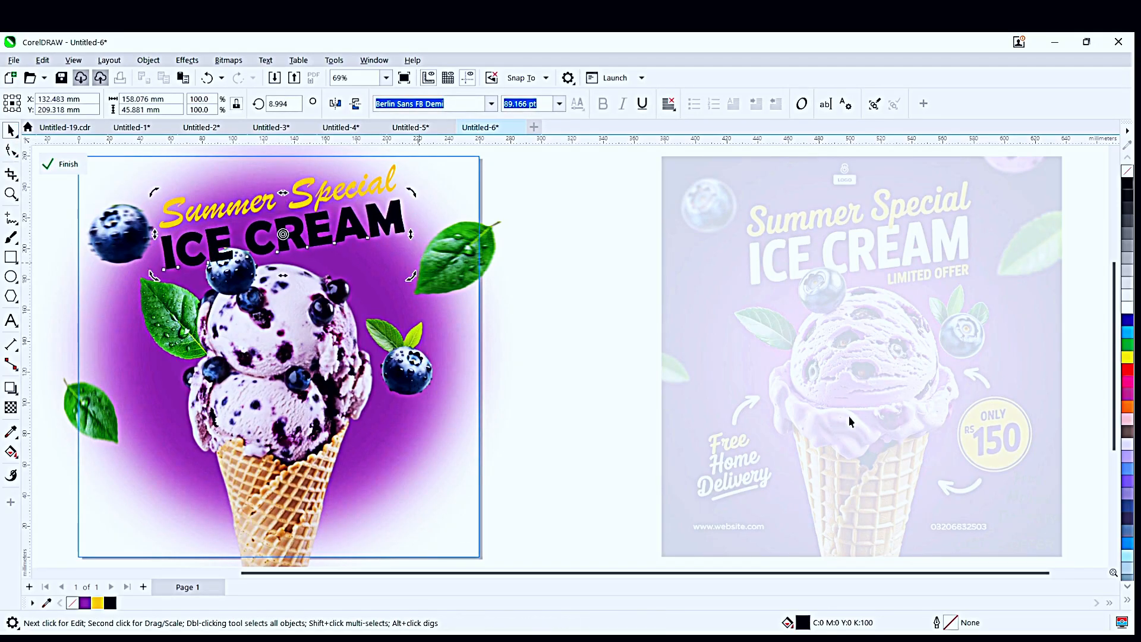
click(1127, 306)
click(565, 286)
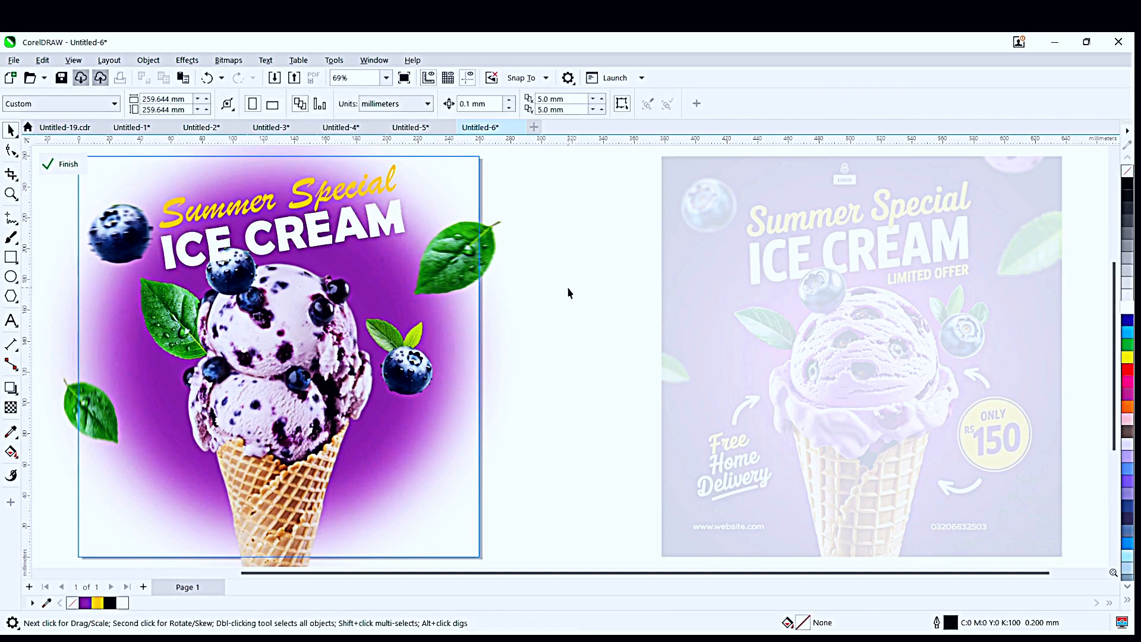
ctrl+click(568, 288)
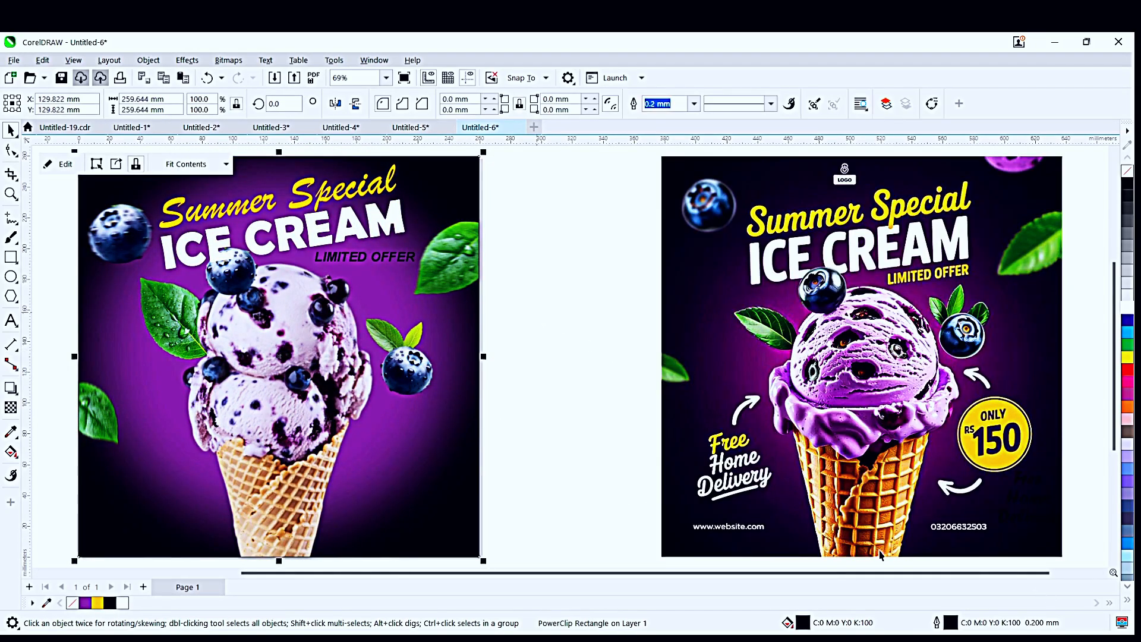
Open the square's clipped contents for editing and rotate the "LIMITED OFFER" text to about 9.3°.
click(1046, 535)
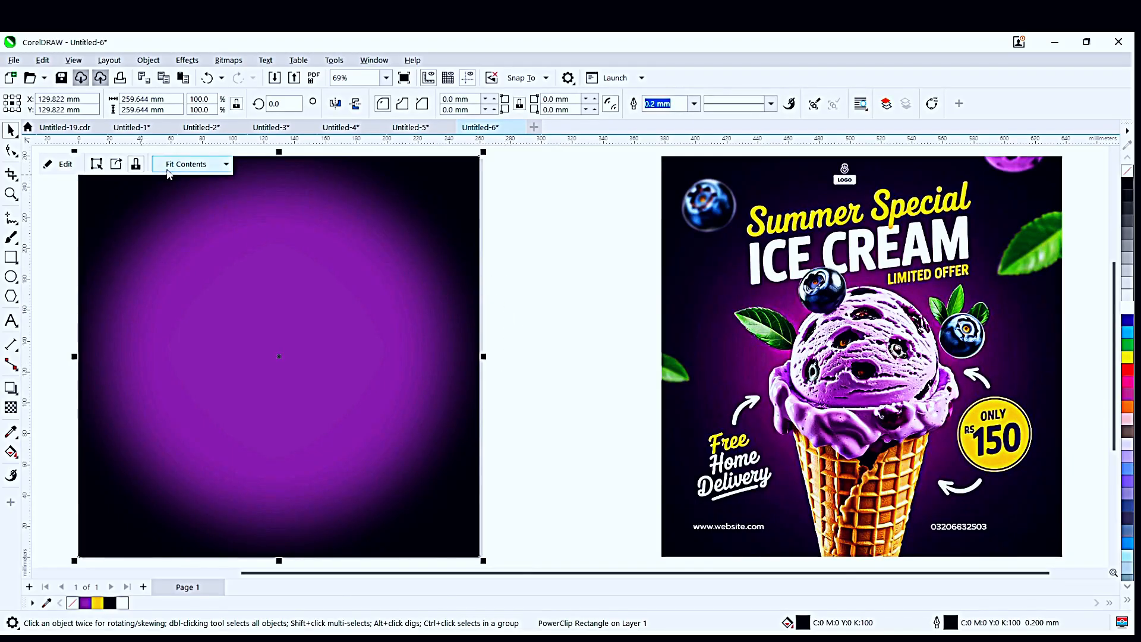
double_click(364, 241)
click(369, 257)
click(369, 257)
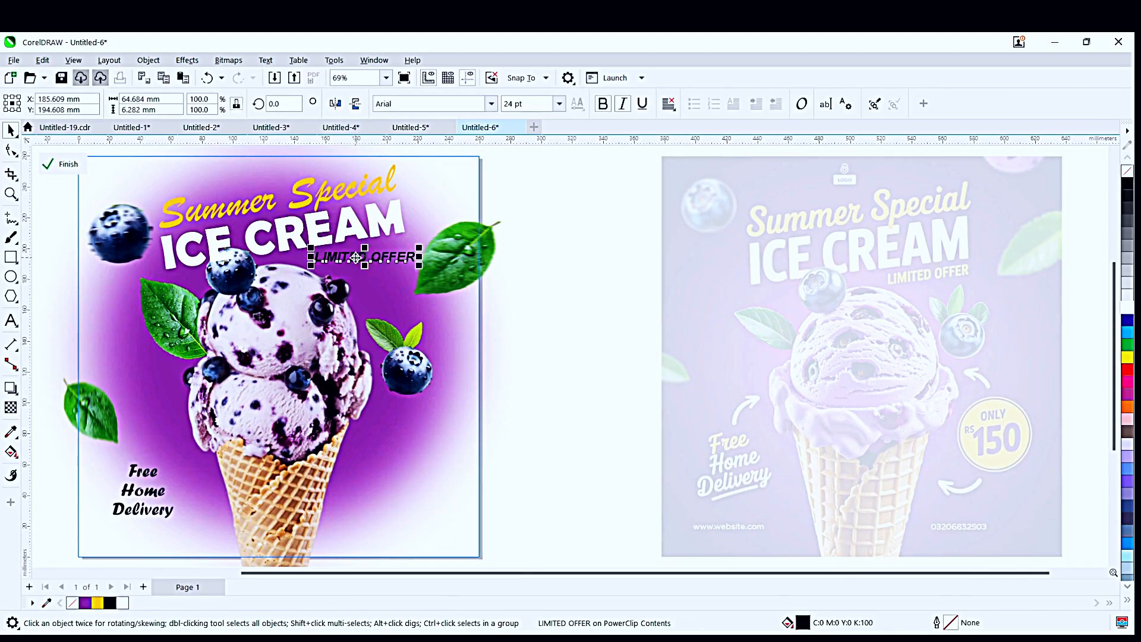
click(369, 263)
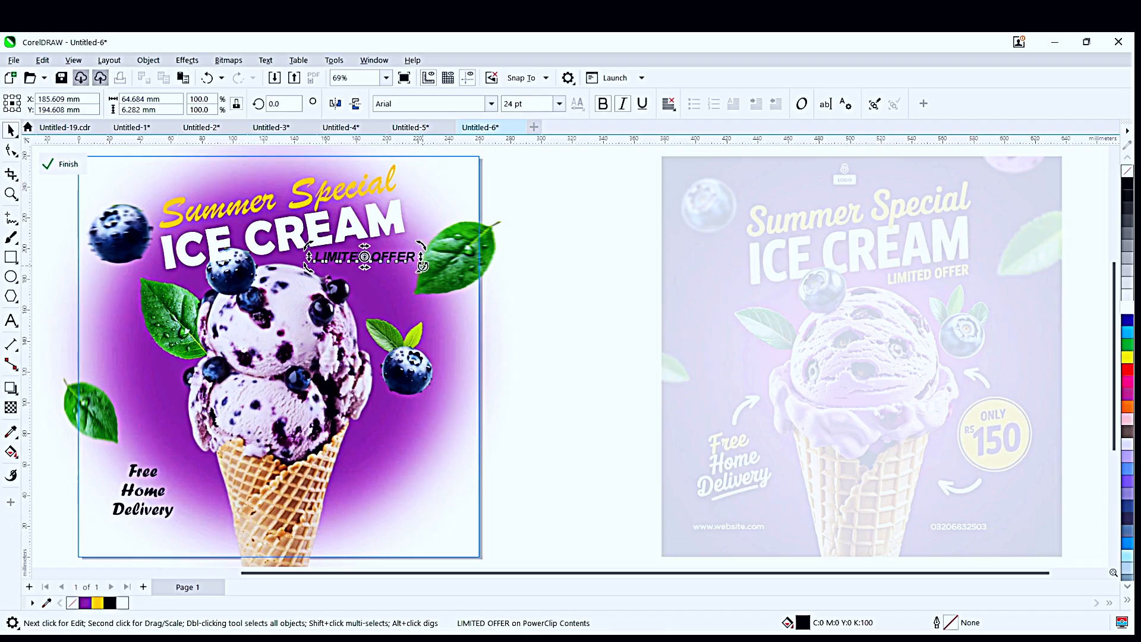
drag(419, 265, 428, 259)
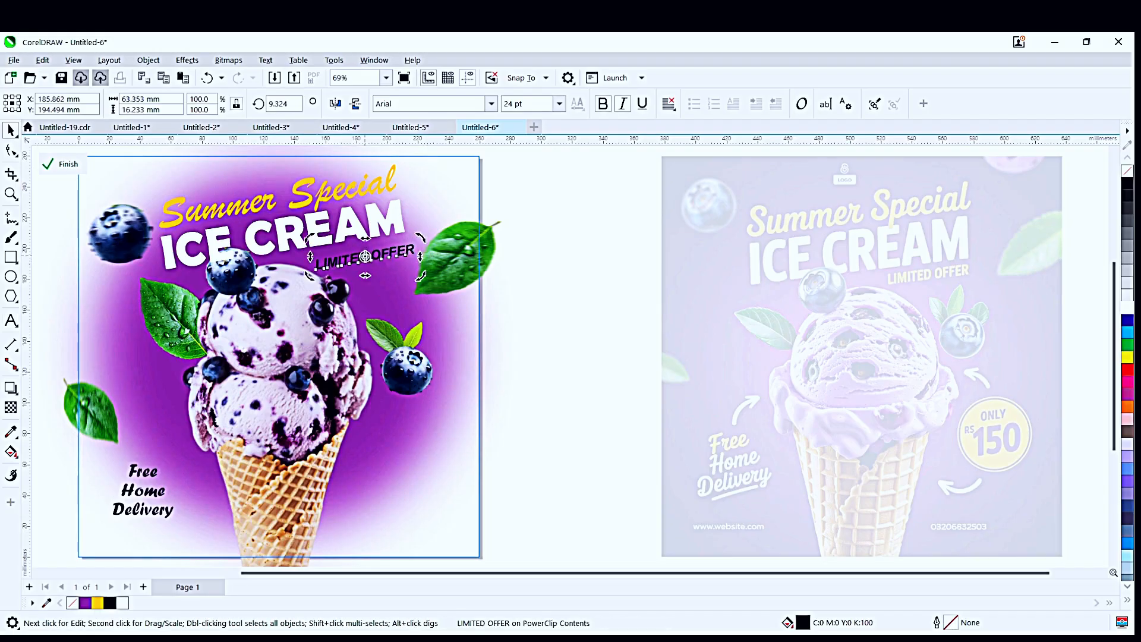
Move the "LIMITED OFFER" text slightly up and left beneath "ICE CREAM" and fill it golden yellow.
click(361, 253)
key(Up)
key(Up)
key(Up)
key(Up)
key(Left)
key(Left)
key(Left)
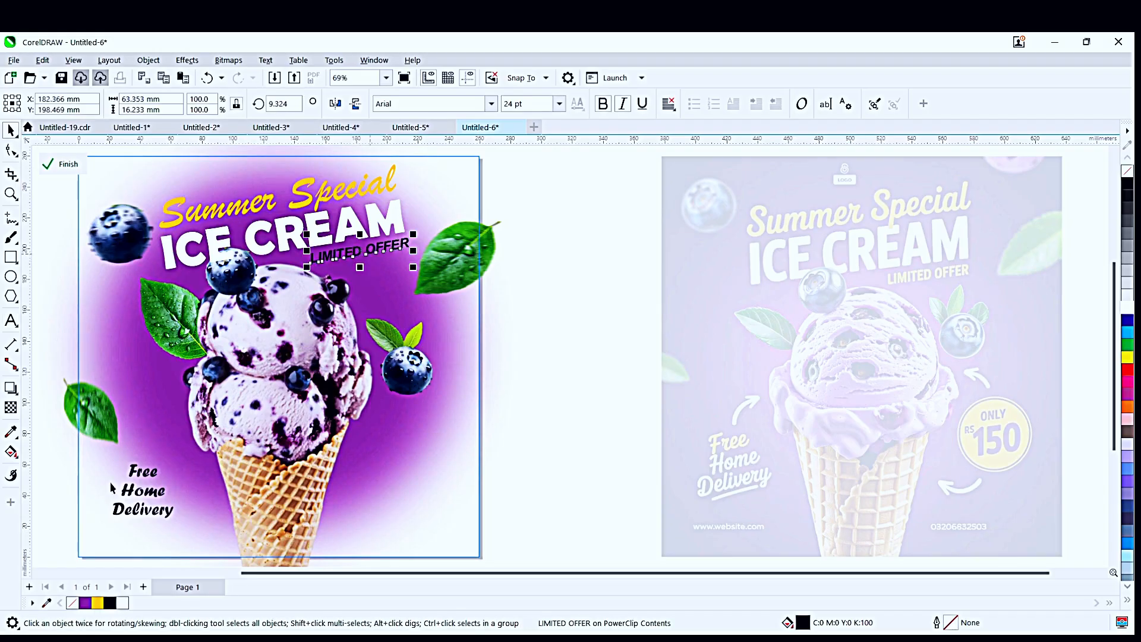
click(96, 602)
Tilt the "Free Home Delivery" text about 18.6° and enlarge it to about 52 mm wide.
click(144, 494)
click(144, 495)
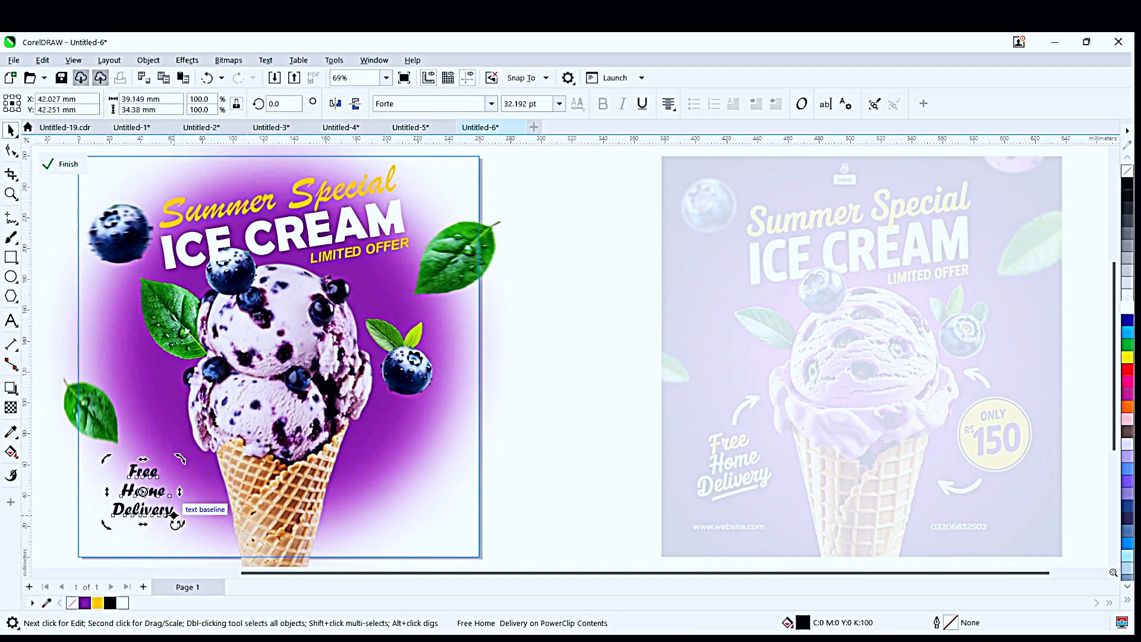
mouse_move(180, 527)
mouse_down()
mouse_move(187, 506)
mouse_move(192, 540)
mouse_up()
click(54, 450)
click(155, 512)
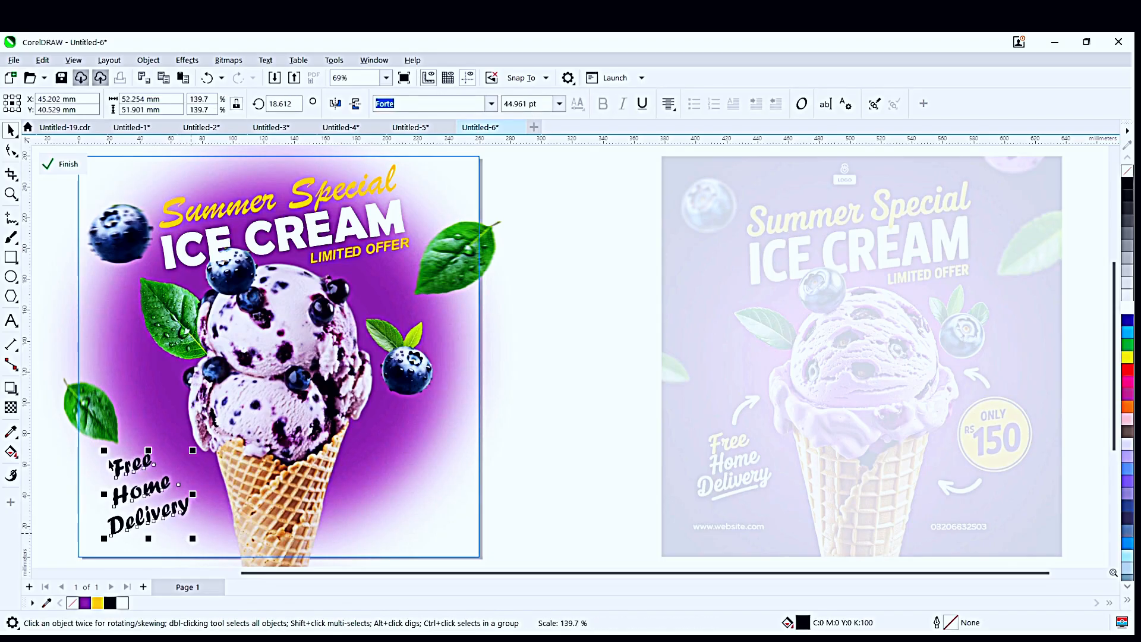
Color the word "Free" golden yellow and "Home Delivery" white, and finish editing the clipped contents.
double_click(118, 470)
drag(113, 470, 157, 466)
click(96, 603)
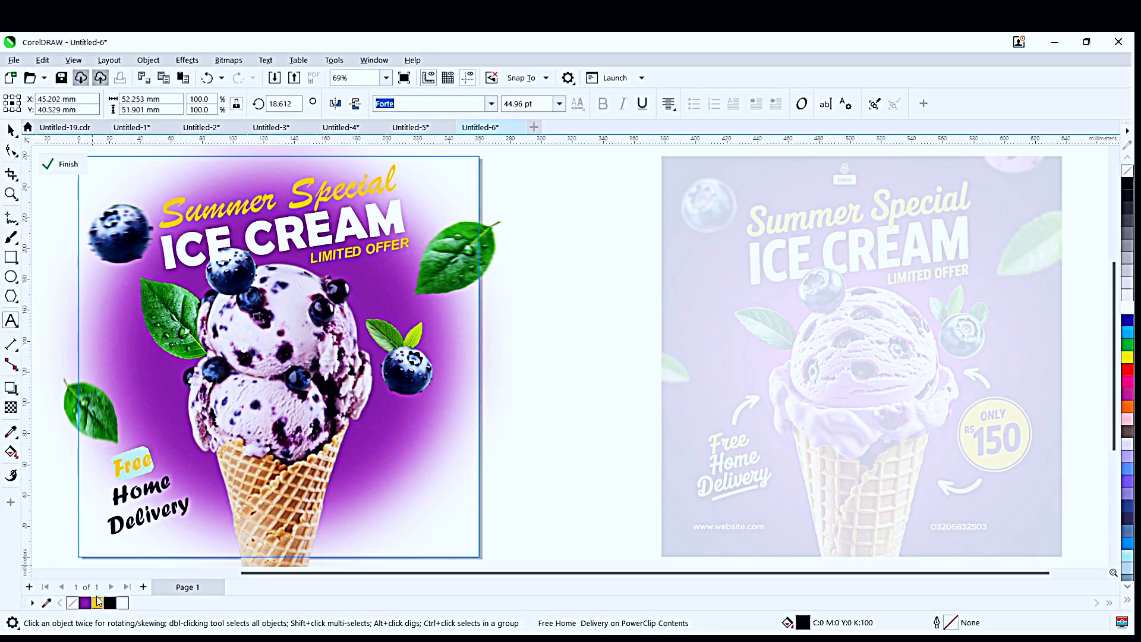
drag(113, 498, 220, 513)
click(122, 602)
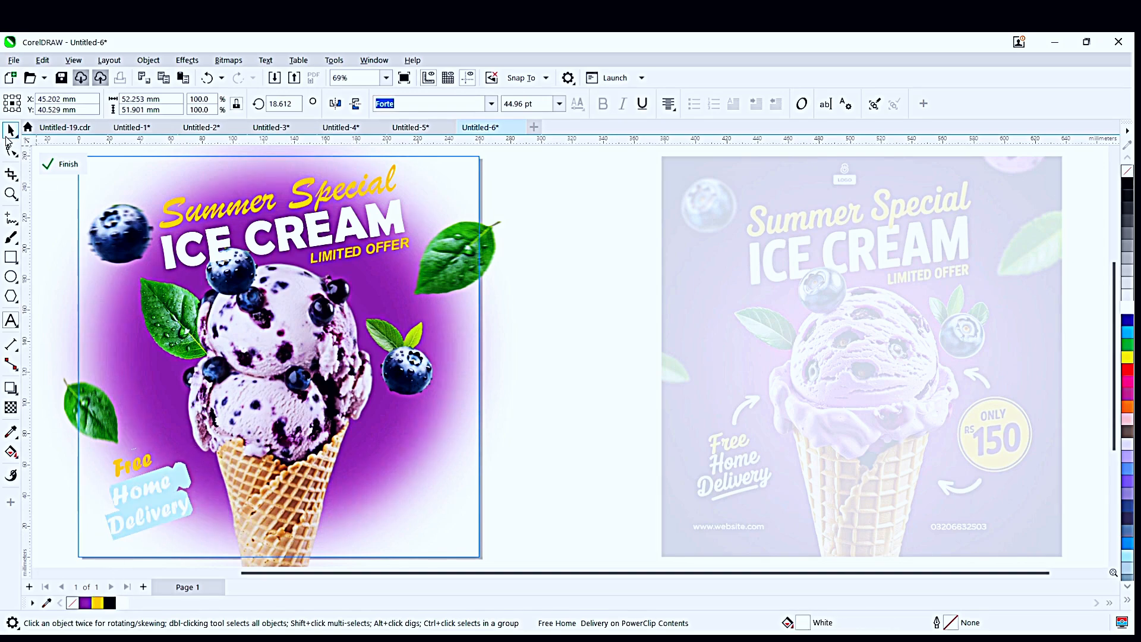
click(6, 136)
click(532, 330)
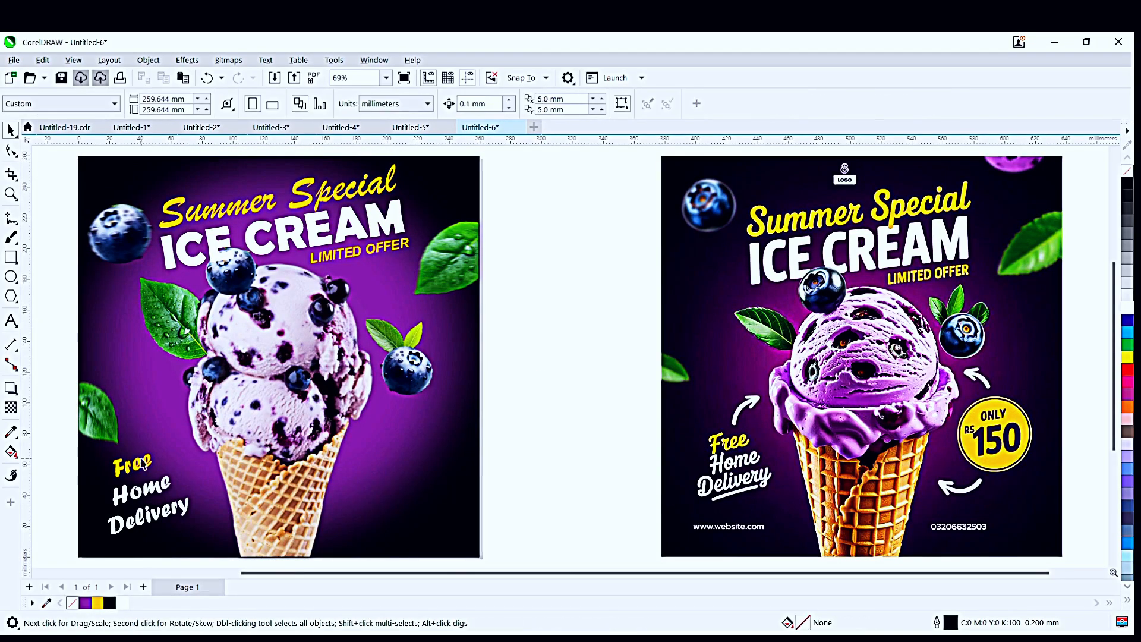
Draw two concentric circles between the posters, the inner about 94 mm wide with a golden yellow fill, the outer with a golden yellow outline.
click(10, 276)
drag(516, 327, 674, 483)
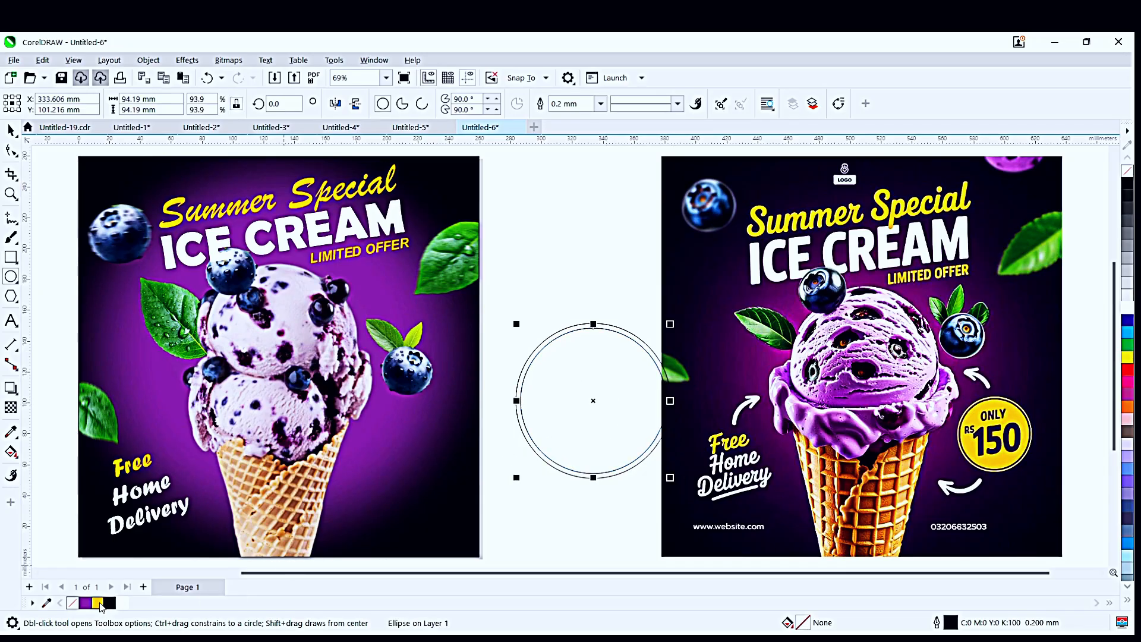
click(99, 603)
click(11, 132)
click(621, 267)
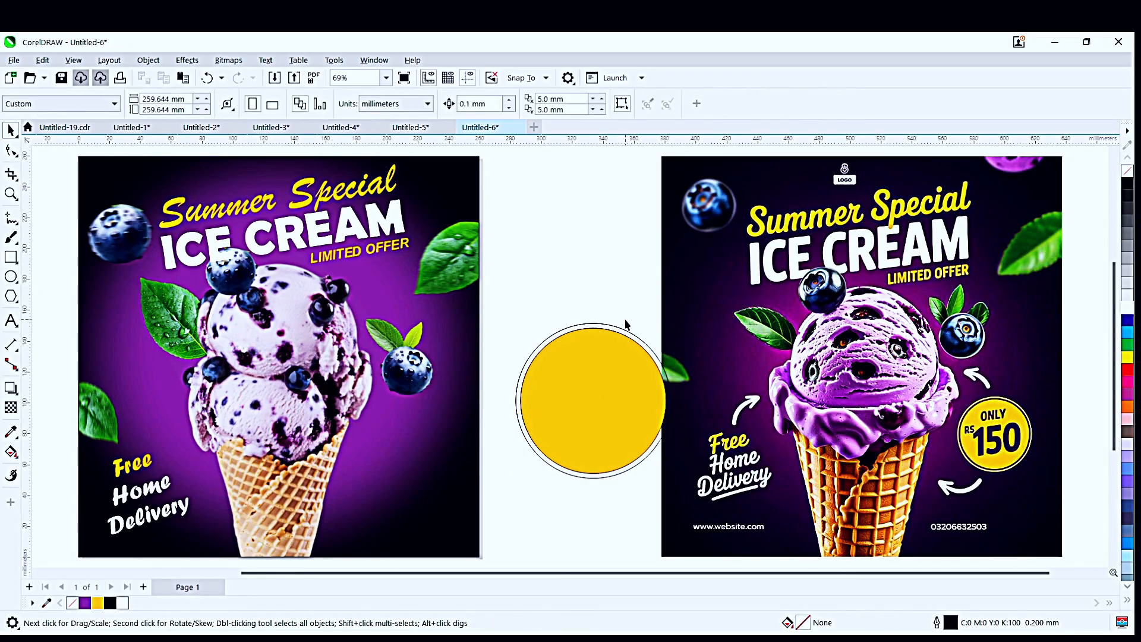
click(627, 330)
click(568, 305)
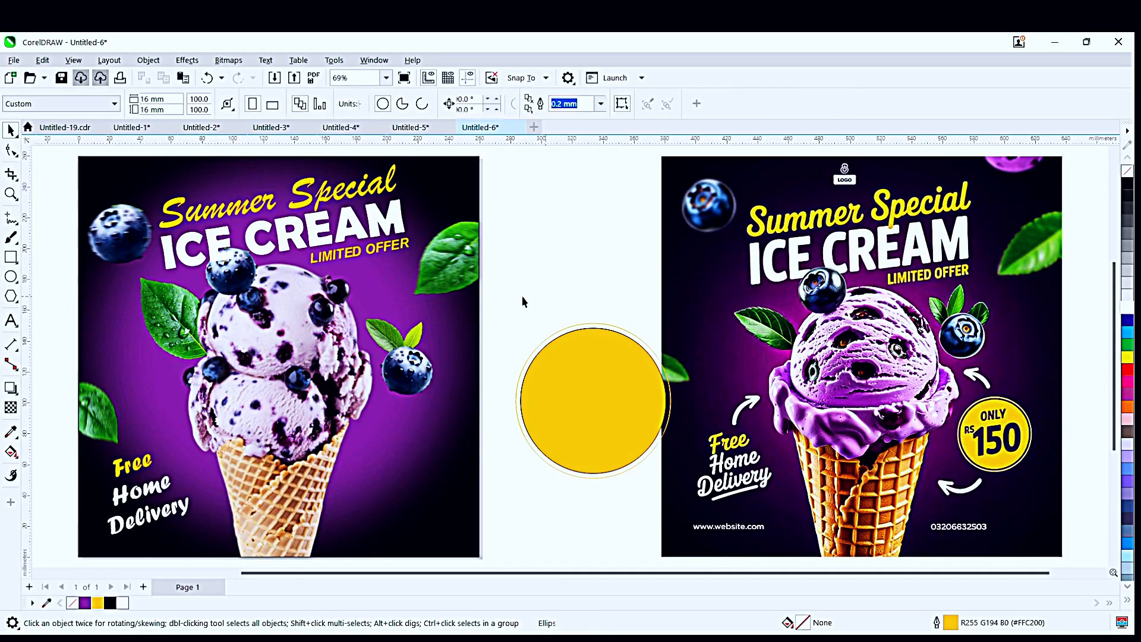
Place both circles, reduced to about 65 mm wide overall, beside the cone and clip them inside the black square.
drag(504, 306, 647, 455)
drag(597, 400, 411, 464)
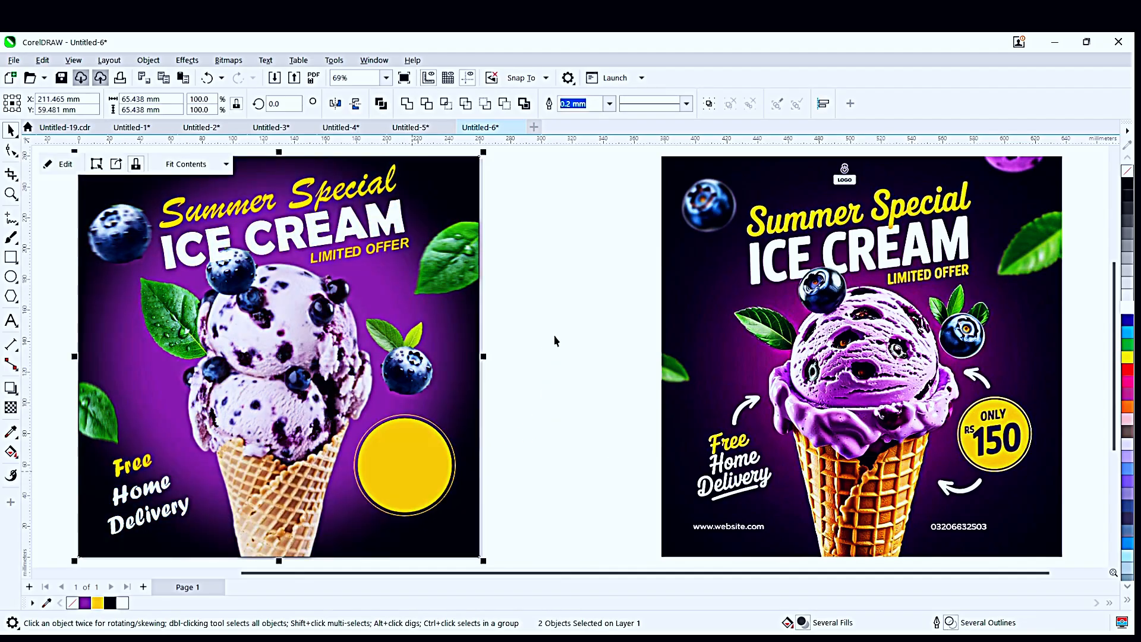
click(554, 335)
click(408, 468)
click(502, 446)
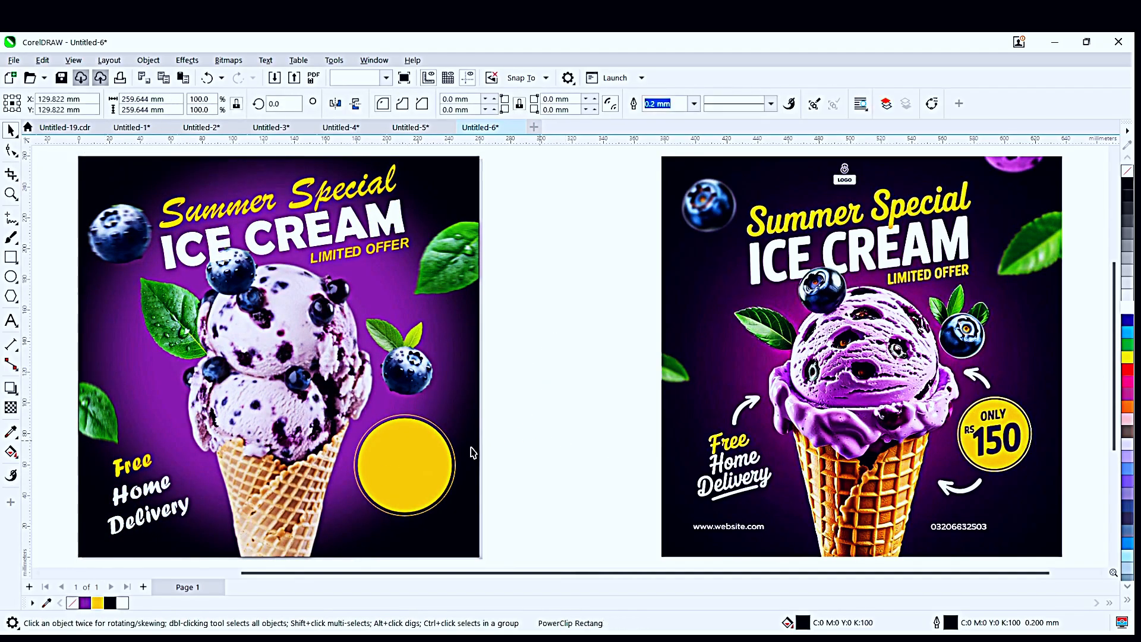
Within the clipped contents, remove the inner circle's outline and set the outer ring's outline width to 1.0 mm.
double_click(413, 467)
click(412, 458)
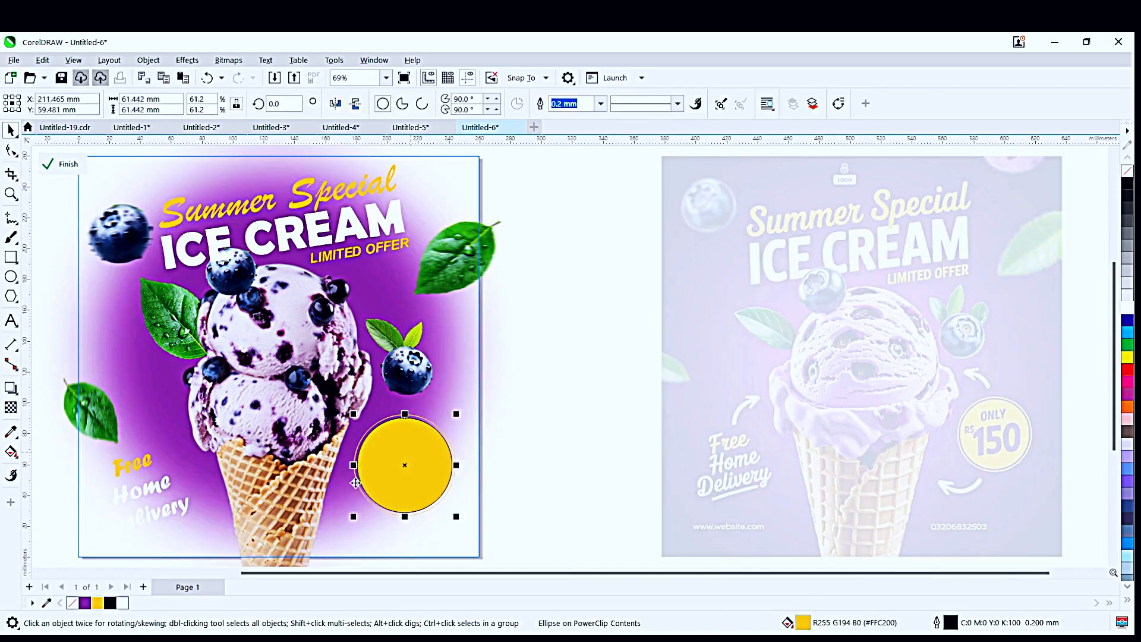
right_click(72, 603)
click(559, 375)
click(432, 422)
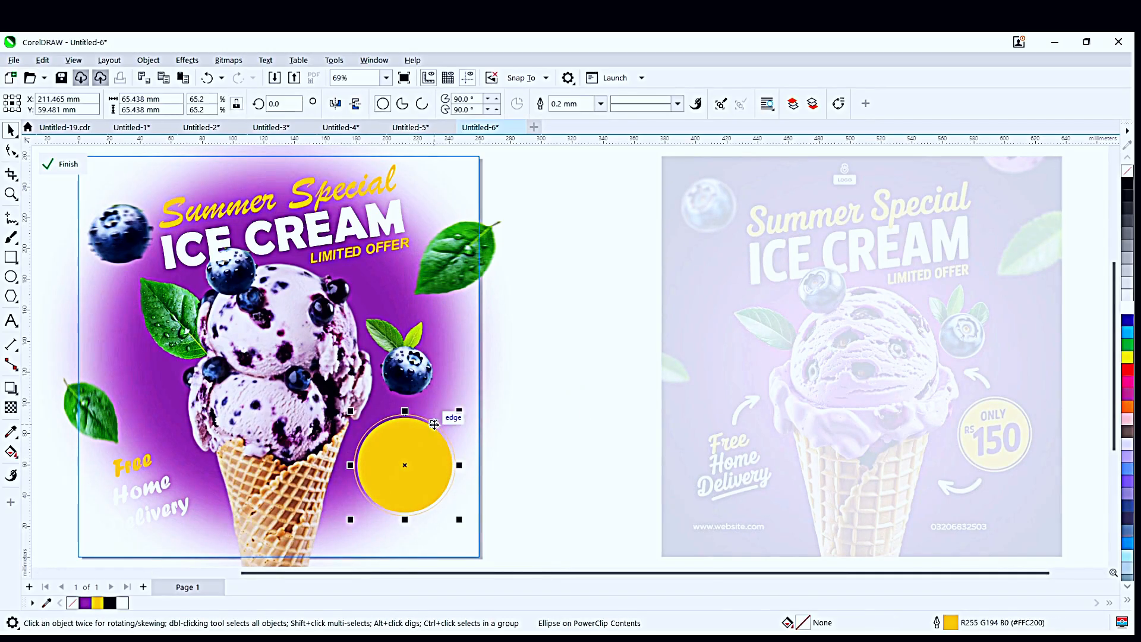
click(602, 106)
click(570, 186)
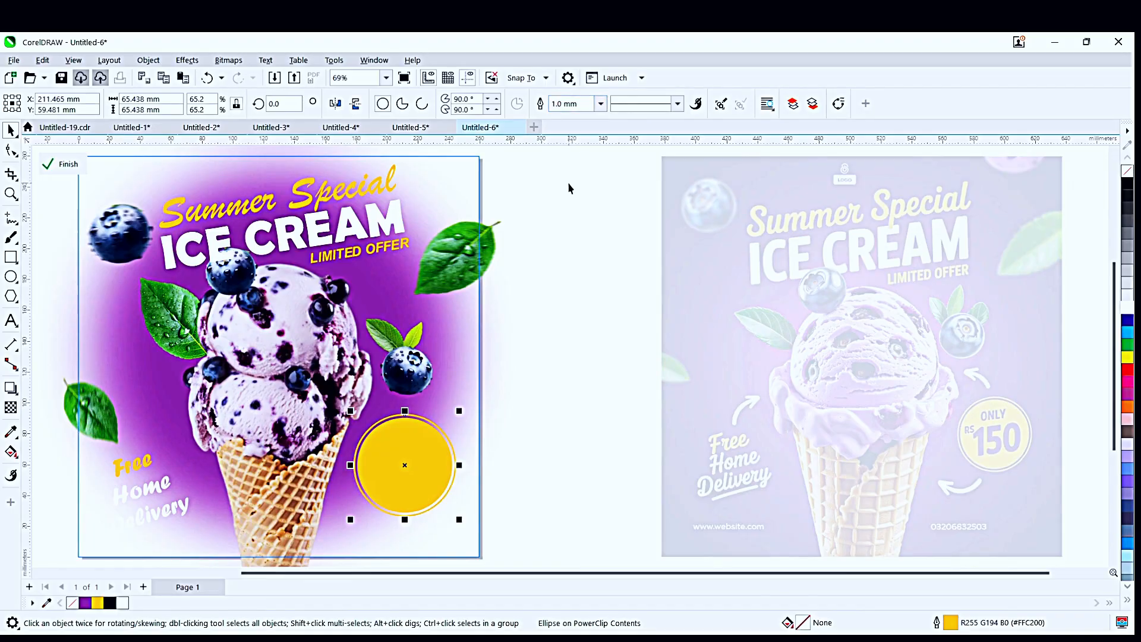
click(542, 348)
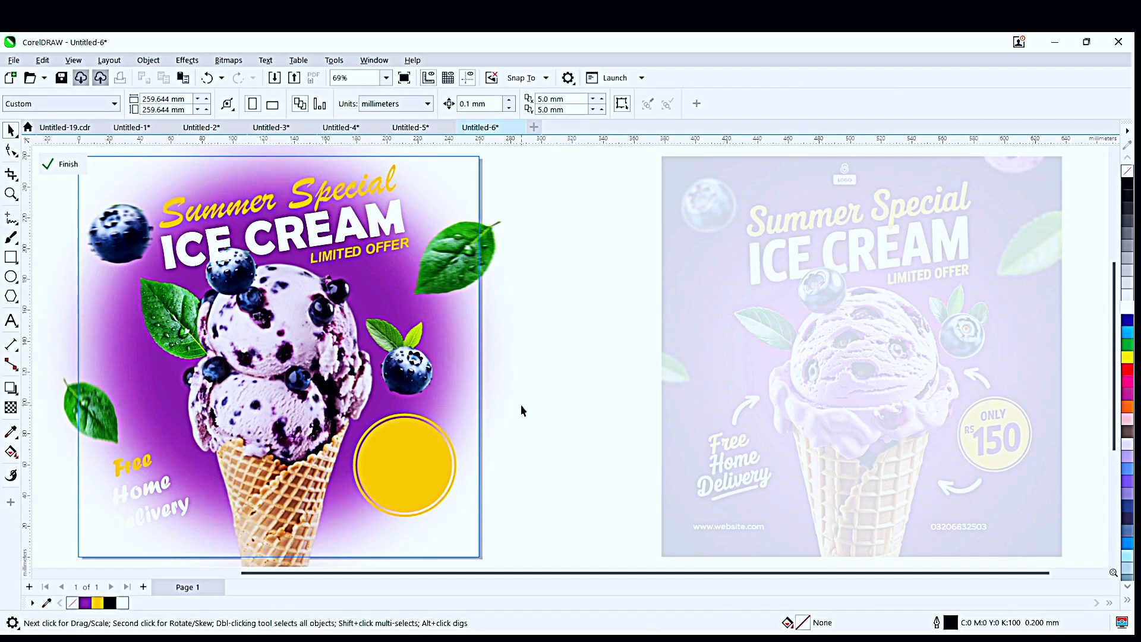
Add the text "ONLY 150" on two lines beside the poster and center-align it.
key(F8)
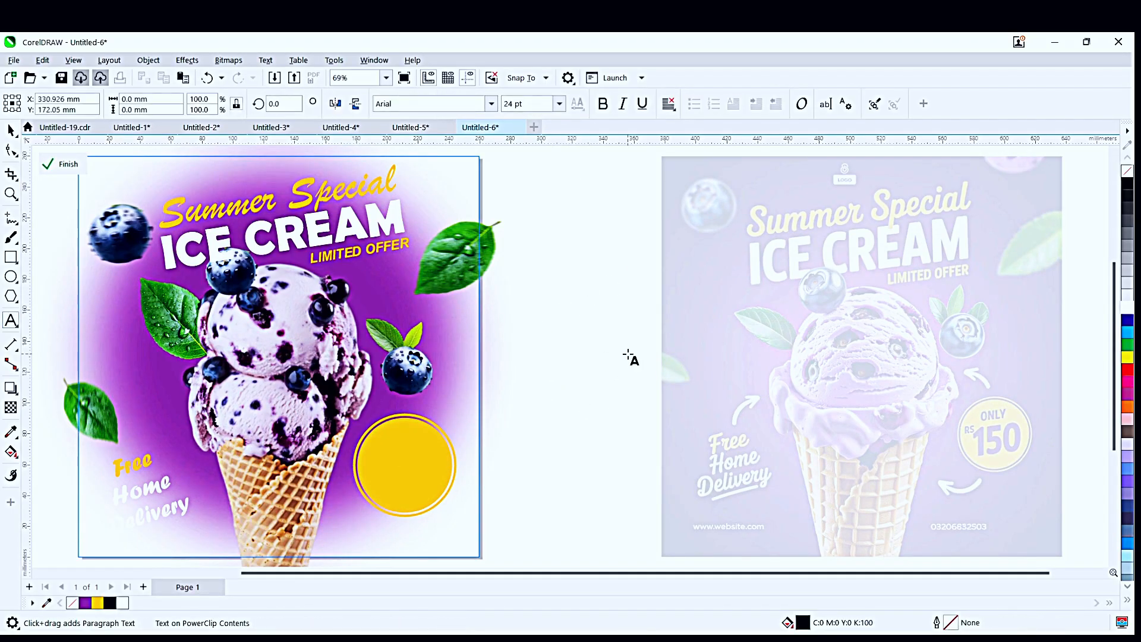
text(ONLY)
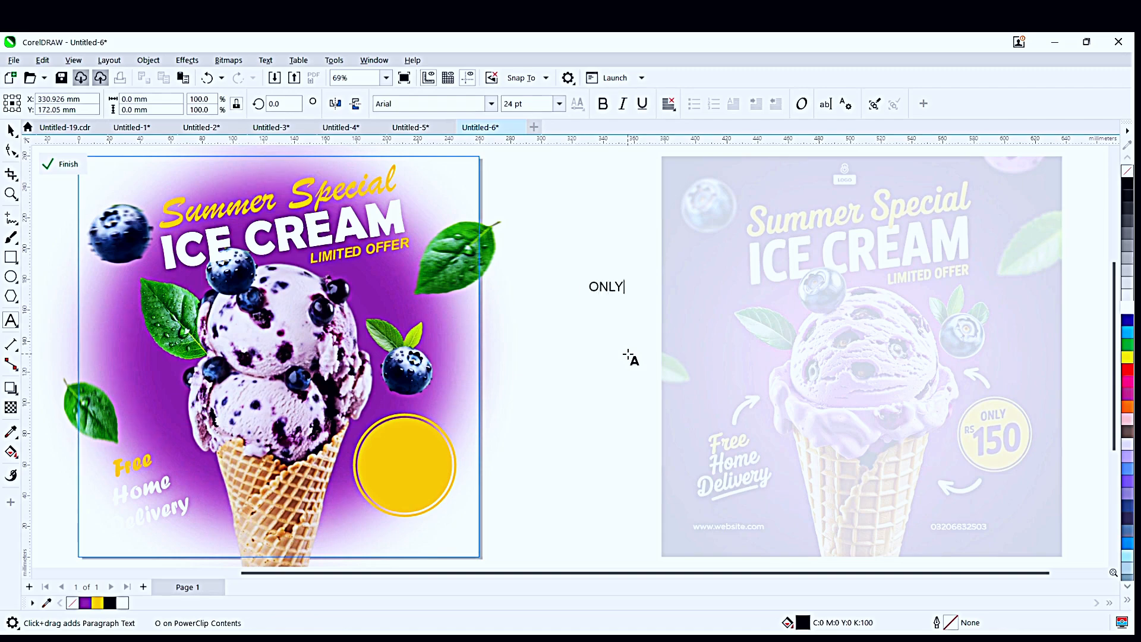
text( 150)
key(Escape)
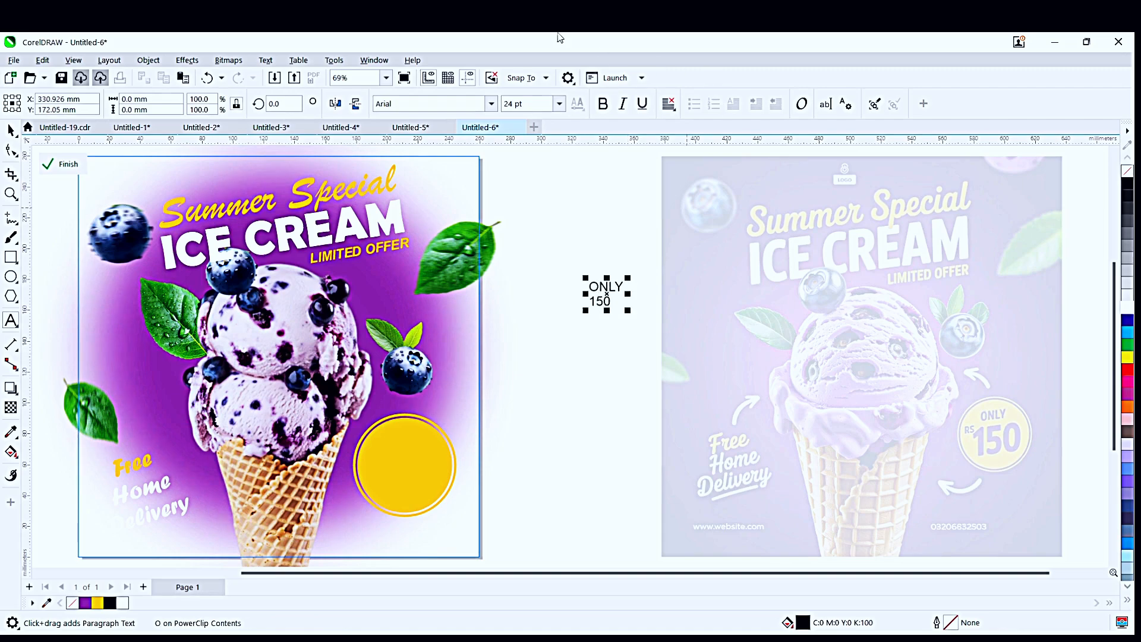
click(11, 131)
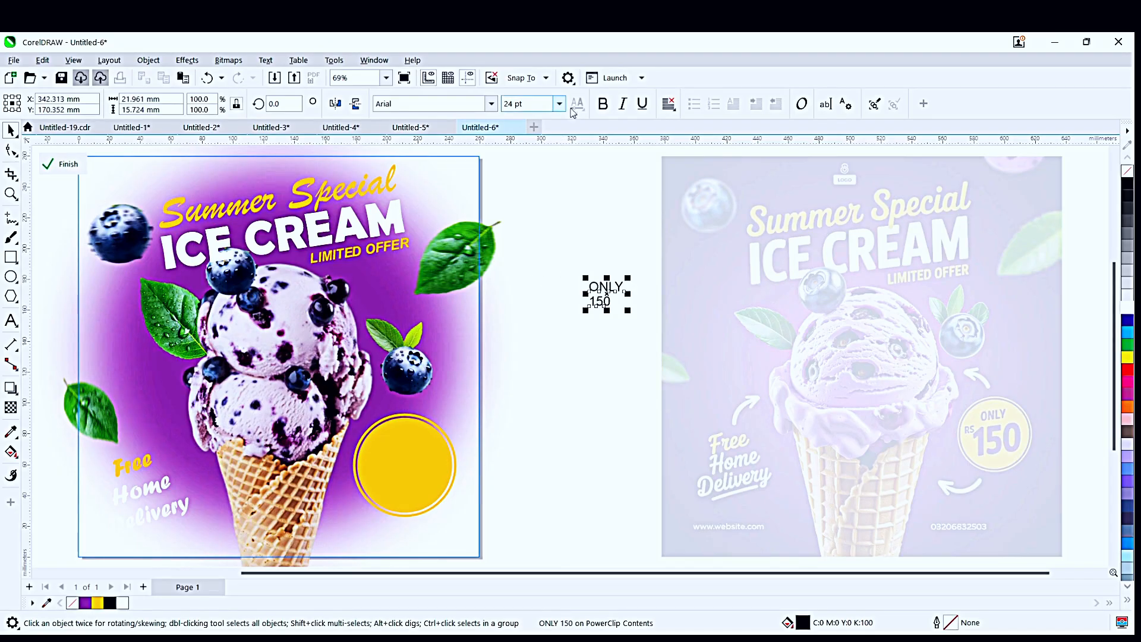
click(682, 164)
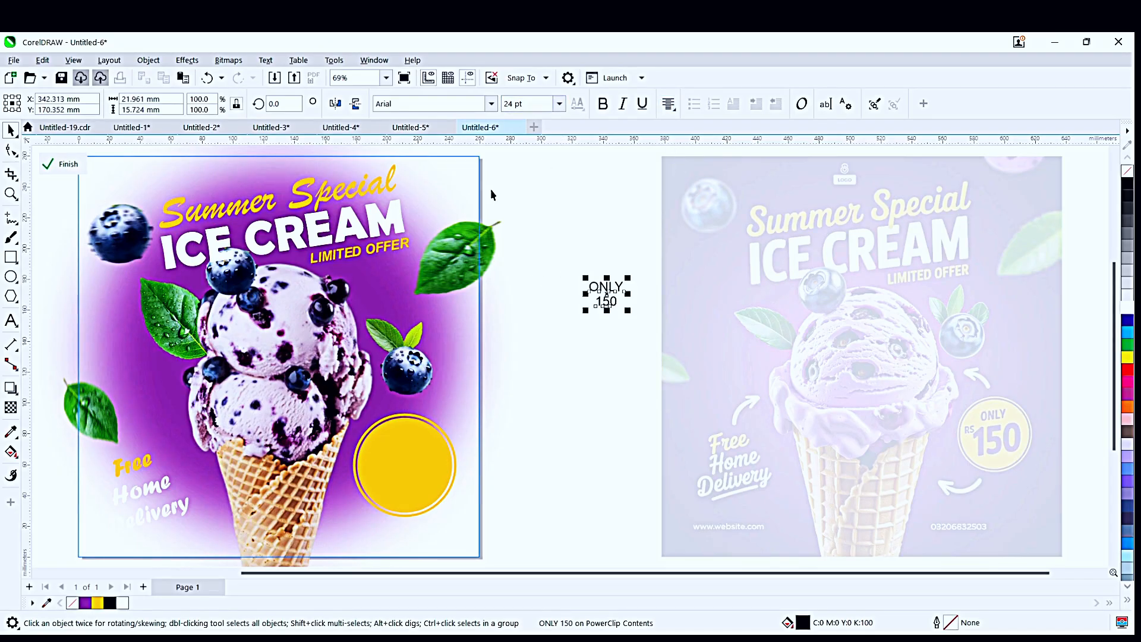
Set the "150" line of the price text to 72 pt.
double_click(615, 302)
drag(618, 302, 564, 295)
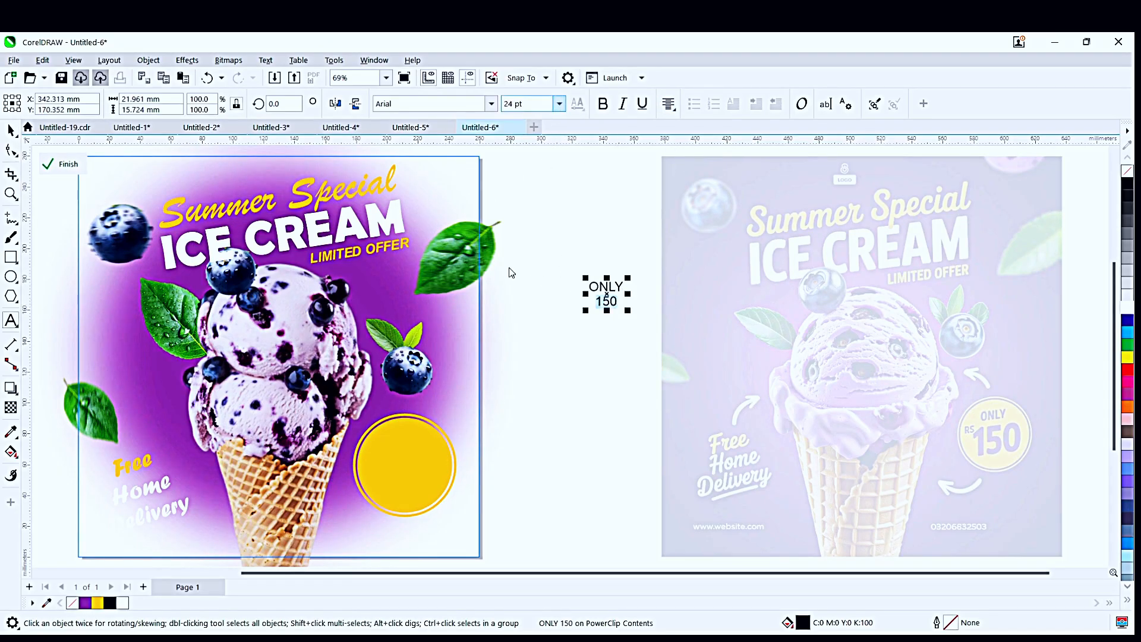
click(518, 305)
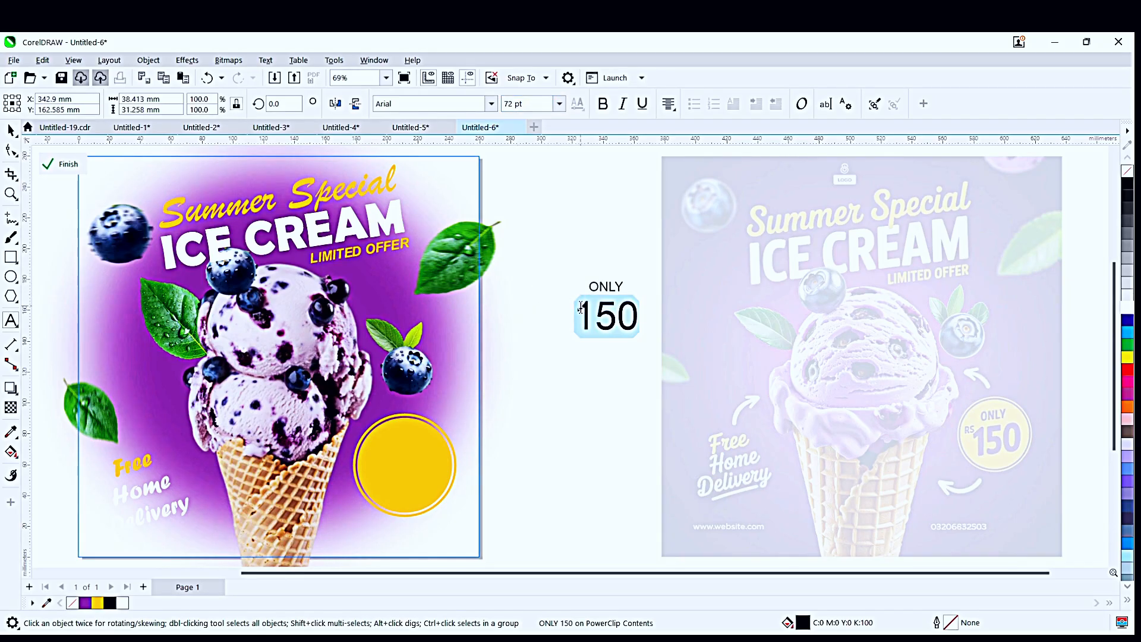
Change the price text's font to Berlin Sans FB Demi and place it about 32.5 mm wide inside the yellow circle.
click(10, 132)
click(491, 104)
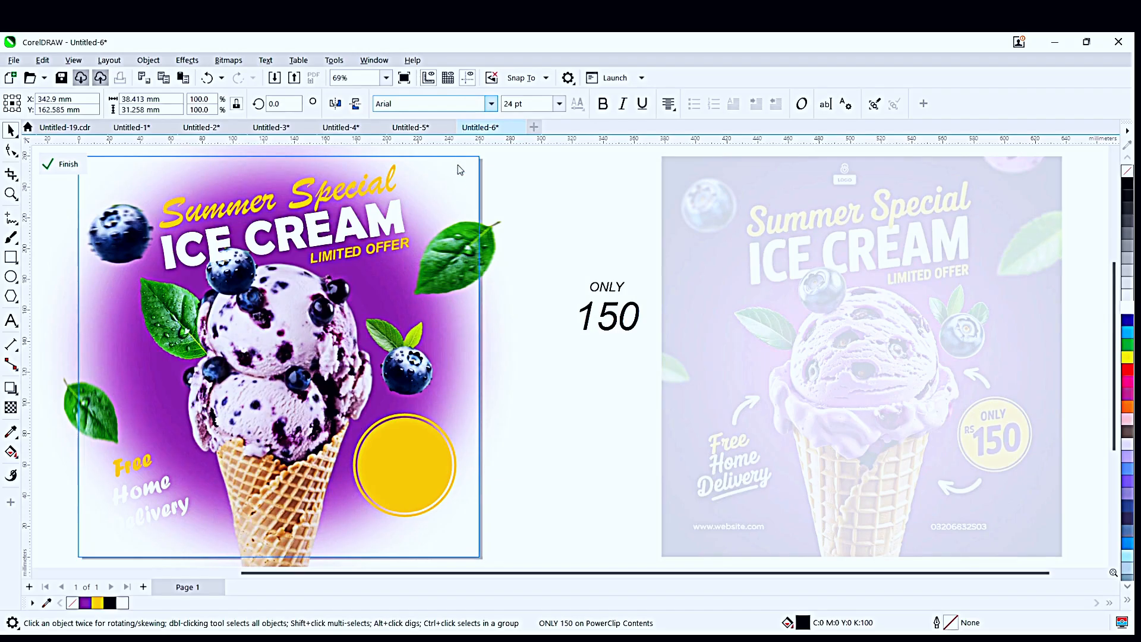
click(458, 180)
drag(638, 335, 409, 466)
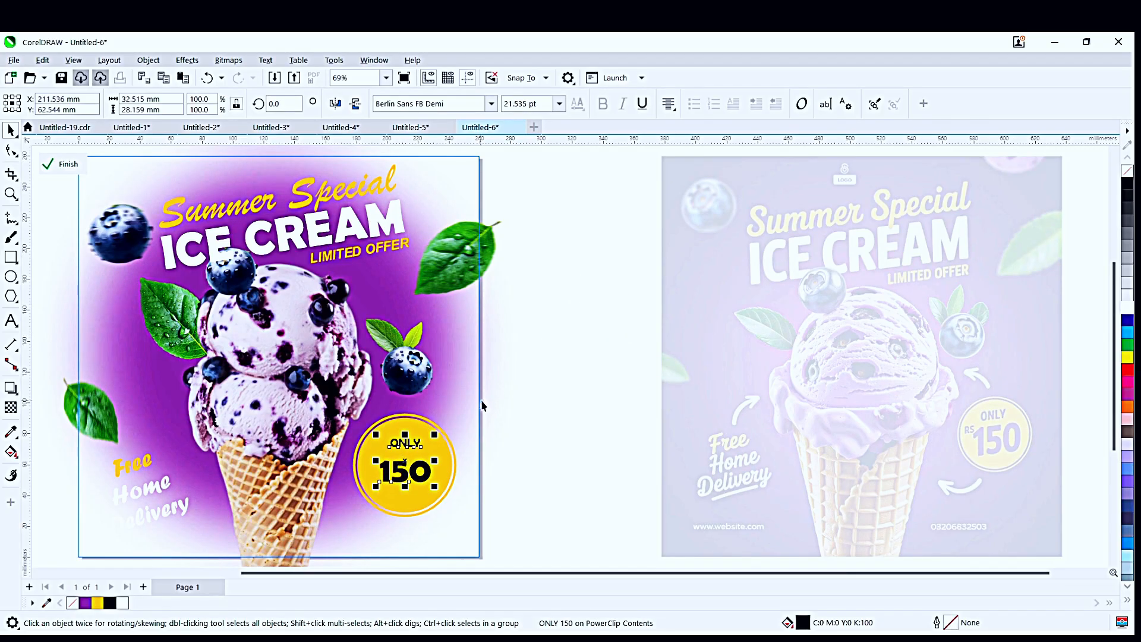
Break the price text apart, move "ONLY" down close above "150" and group the two lines.
key(z)
drag(529, 380, 261, 525)
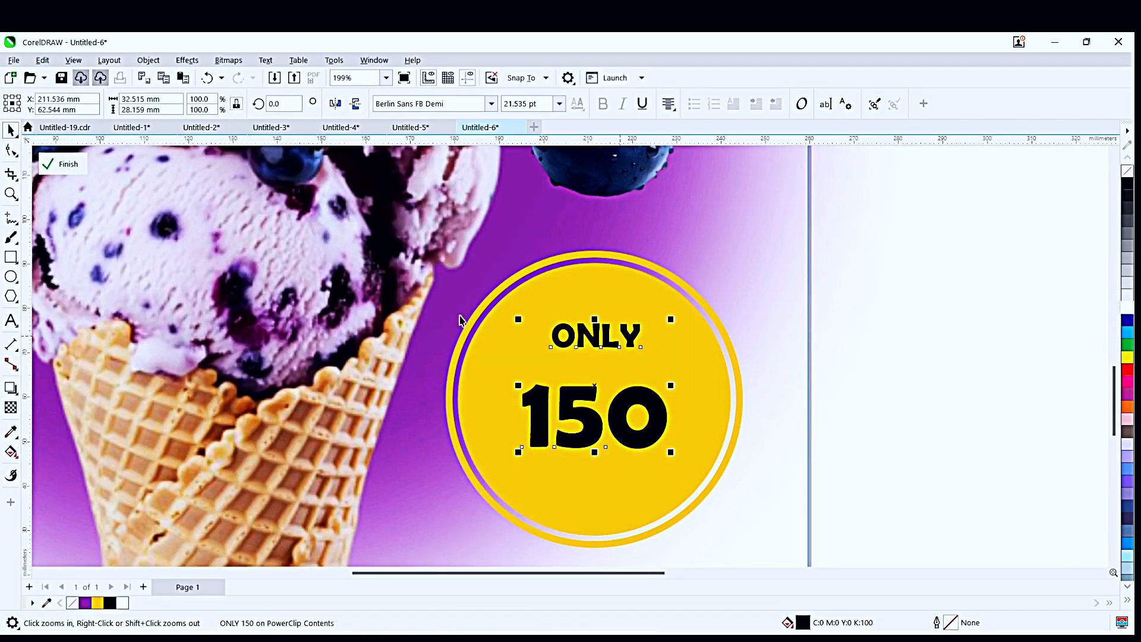
key(ctrl+k)
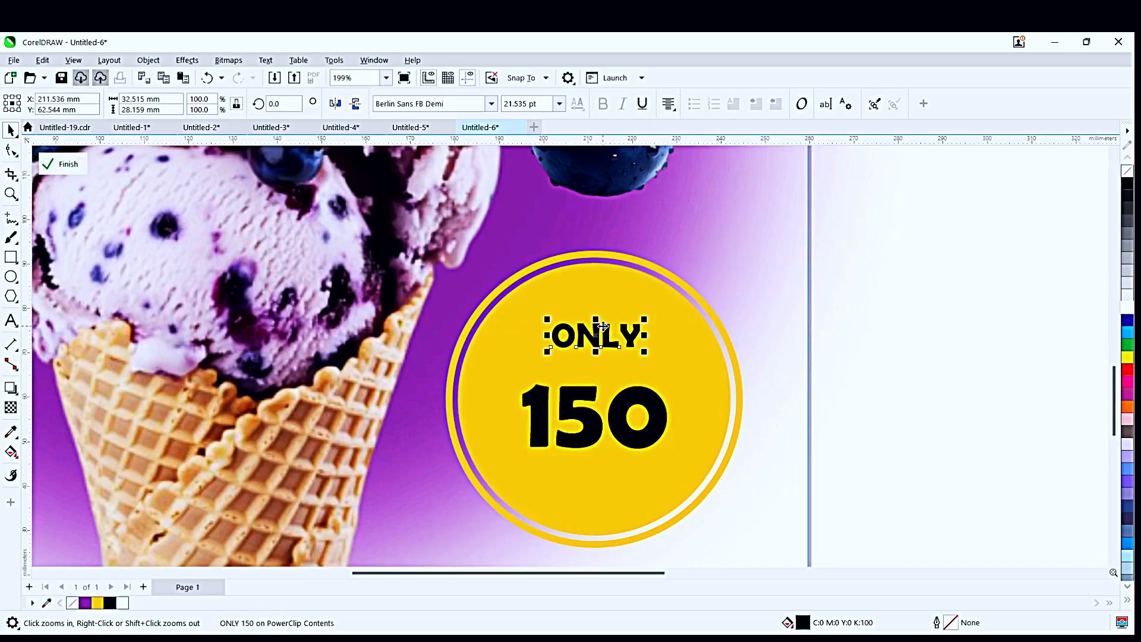
drag(596, 336, 605, 362)
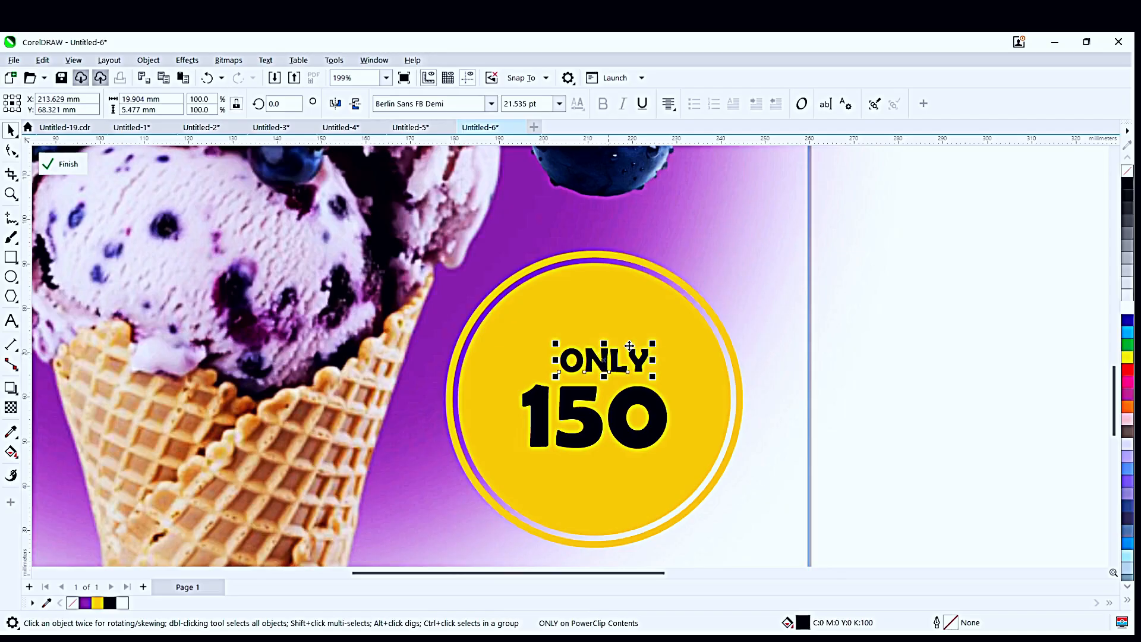
drag(931, 302, 484, 471)
key(ctrl+g)
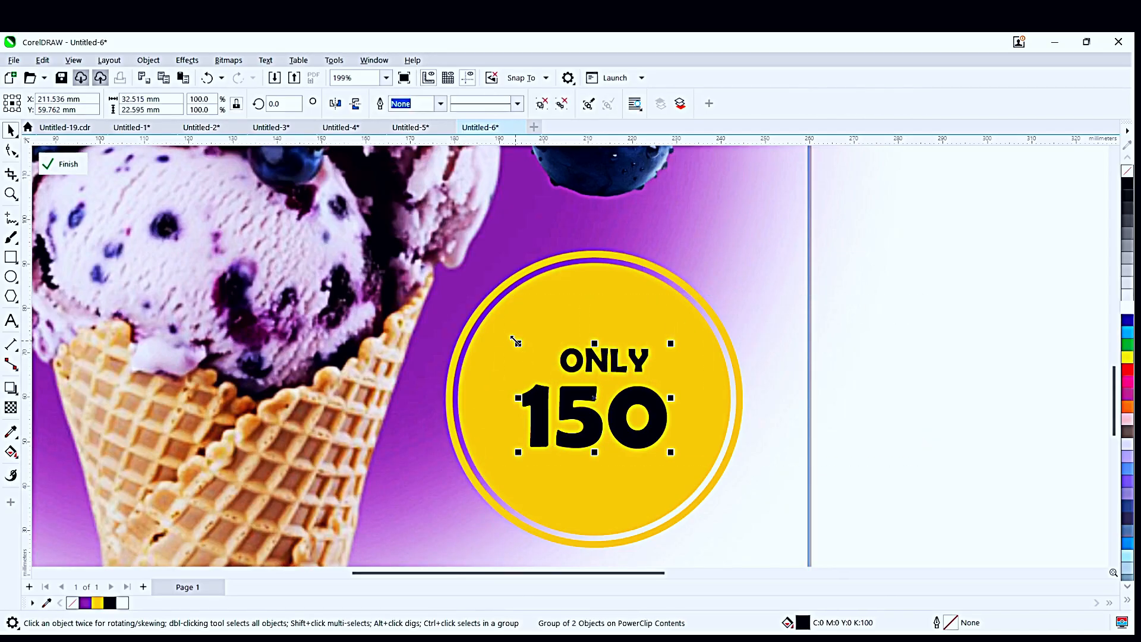
Enlarge the grouped "ONLY 150" price text to about 41.5 mm wide and position it inside the yellow circle.
drag(518, 344, 476, 314)
drag(573, 390, 595, 389)
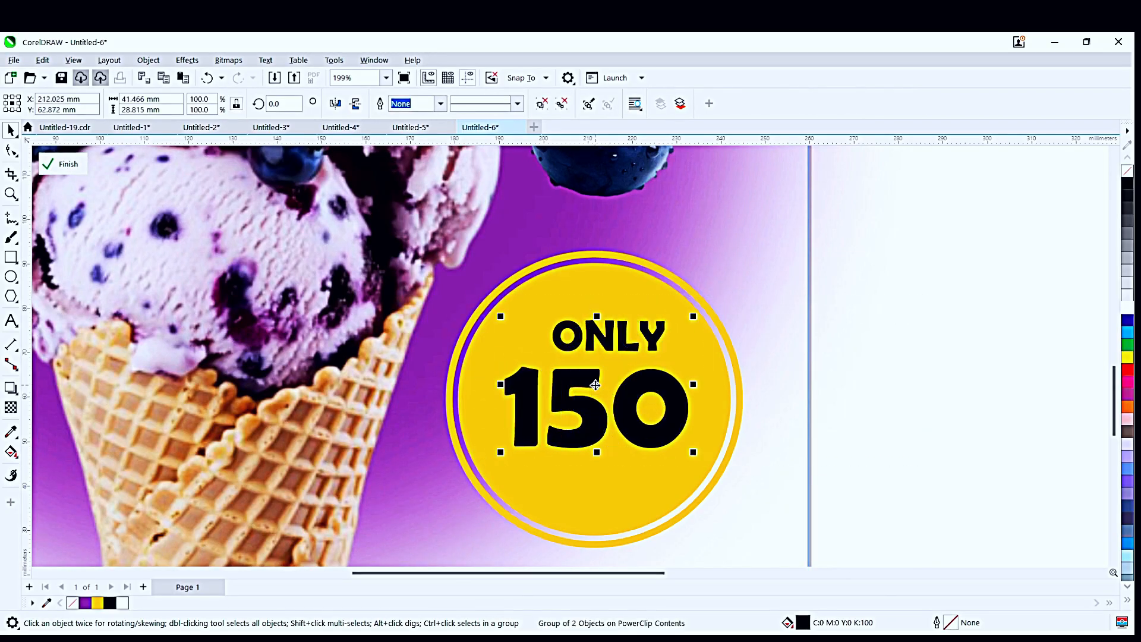
shift+click(595, 297)
click(483, 107)
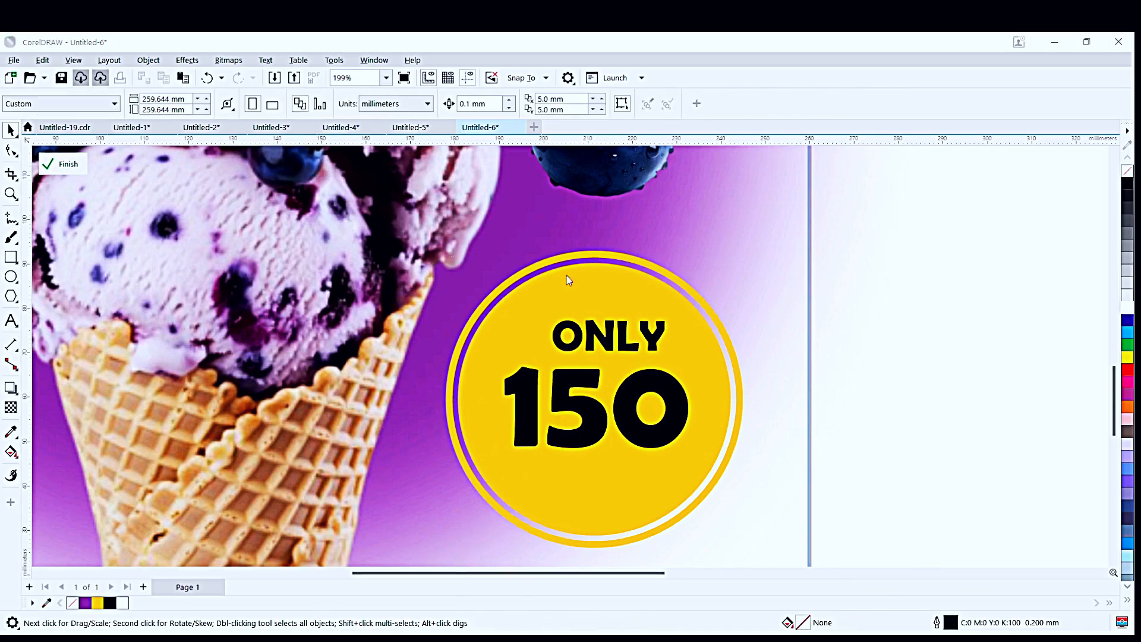
click(605, 335)
shift+click(596, 301)
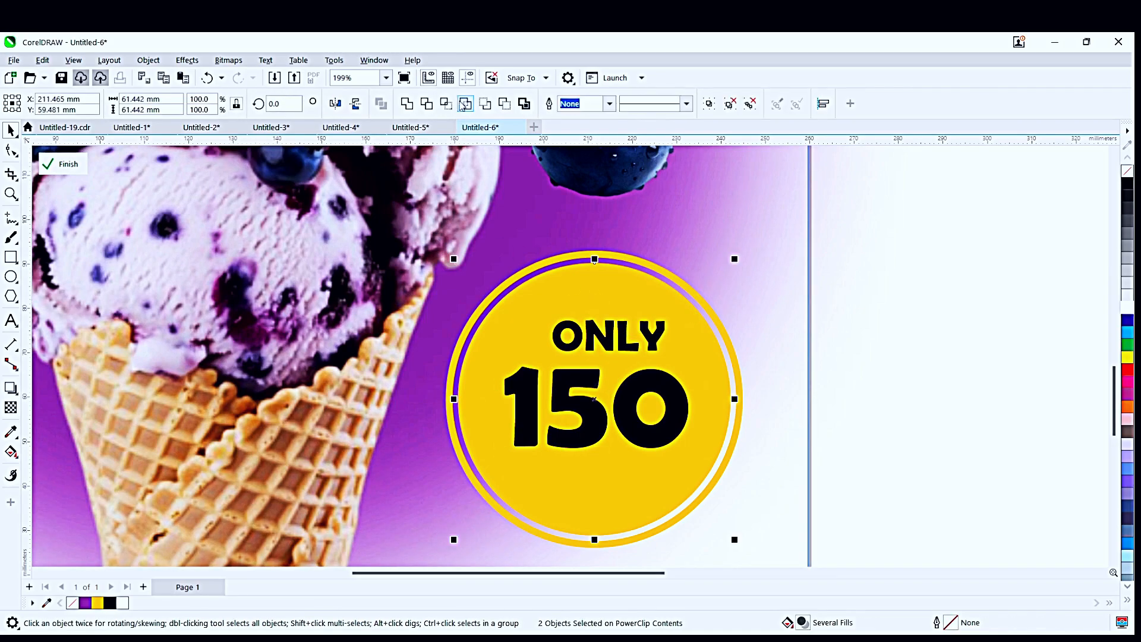
click(407, 104)
key(ctrl+z)
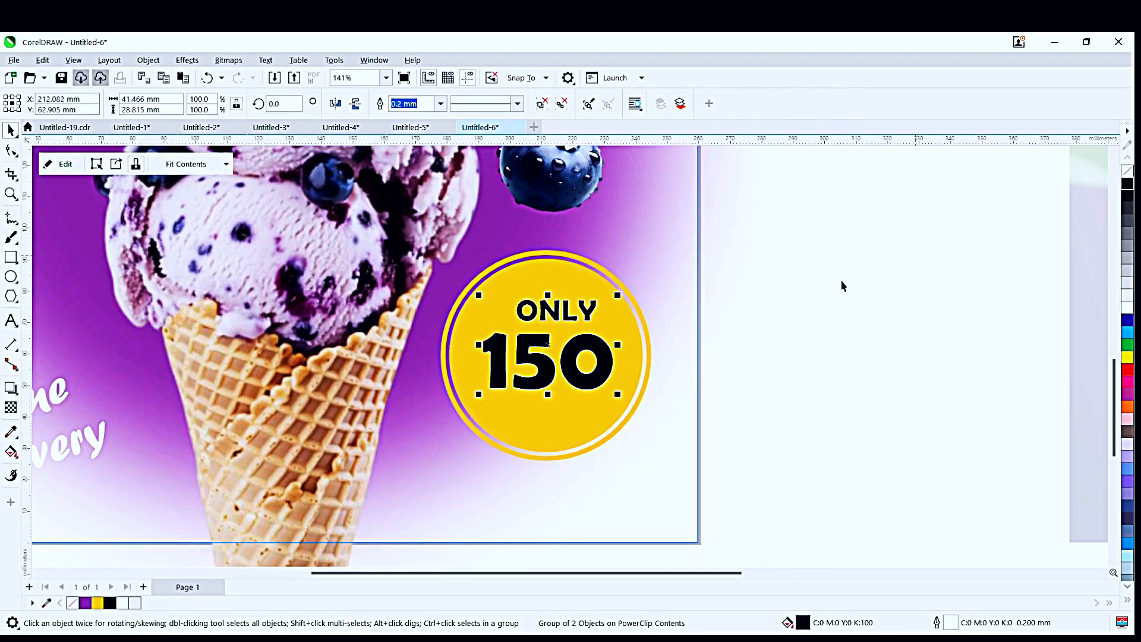
Rotate the yellow price badge and its "ONLY 150" text about 6.9° counterclockwise within the poster's PowerClip contents and finish editing them.
scroll(781, 325, down, 3)
click(602, 369)
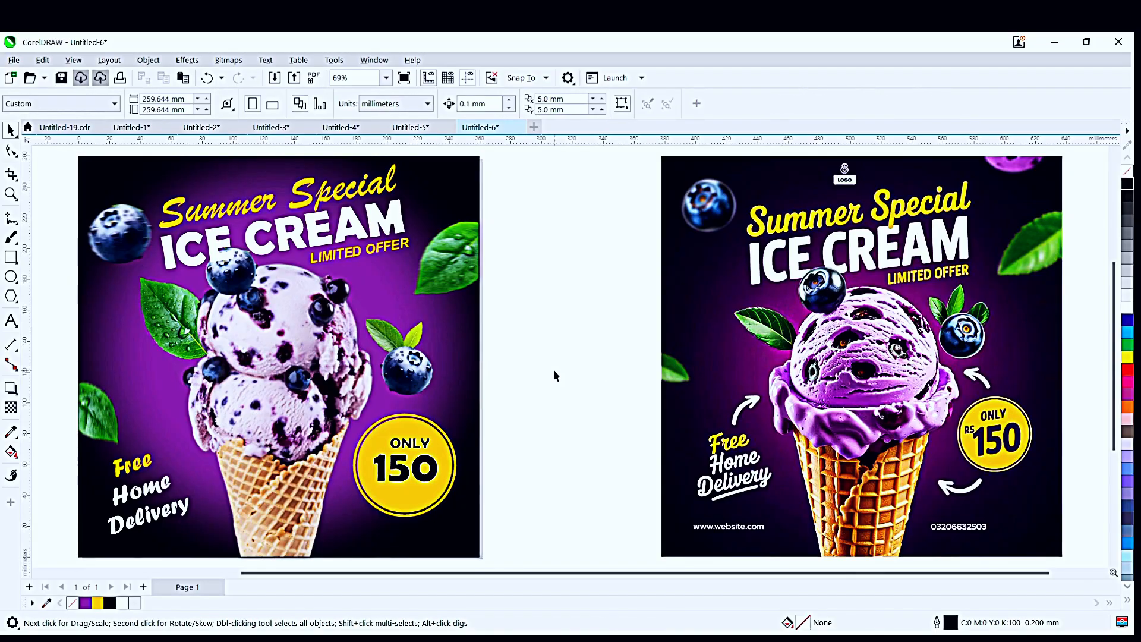
double_click(422, 448)
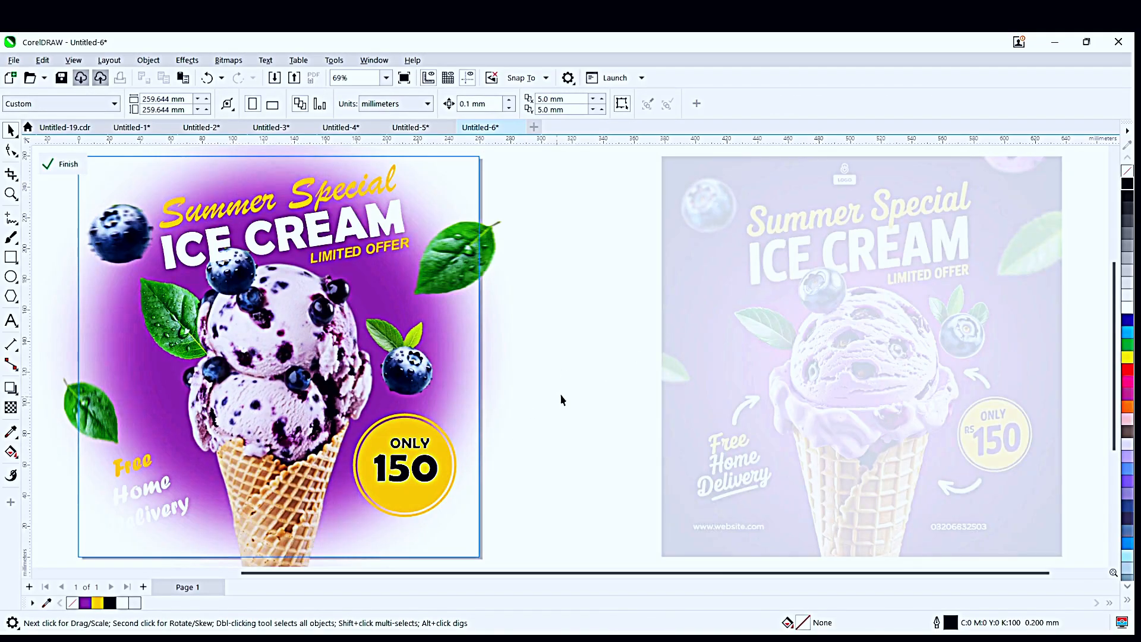
drag(560, 394, 319, 524)
click(397, 465)
mouse_move(458, 518)
mouse_down()
mouse_move(446, 511)
mouse_move(459, 494)
mouse_move(458, 507)
mouse_up()
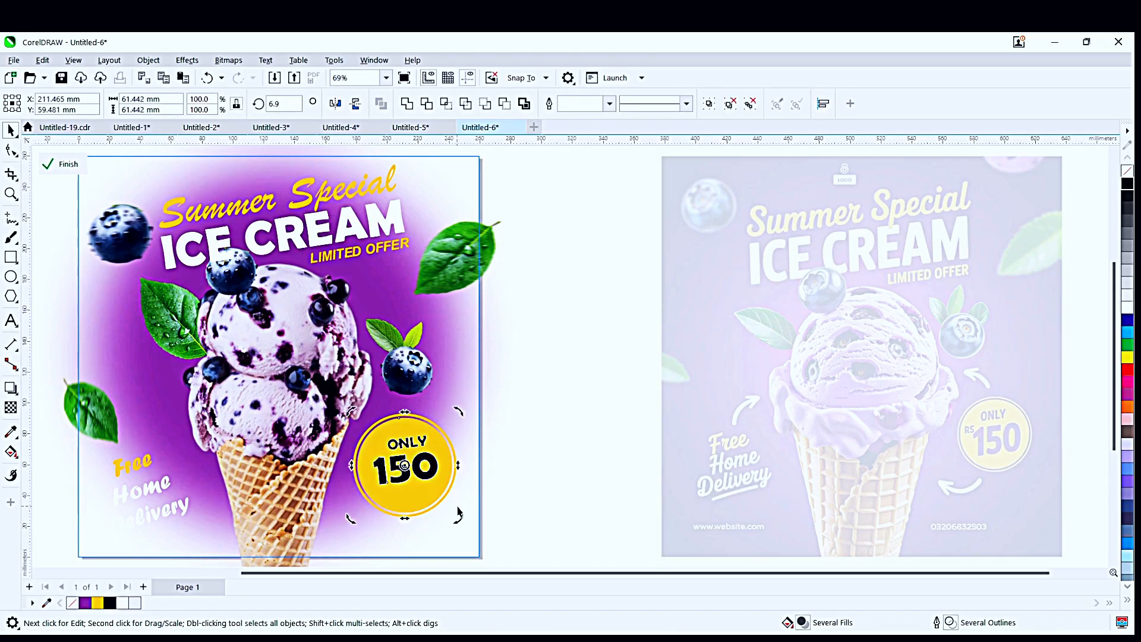
click(564, 478)
ctrl+click(560, 425)
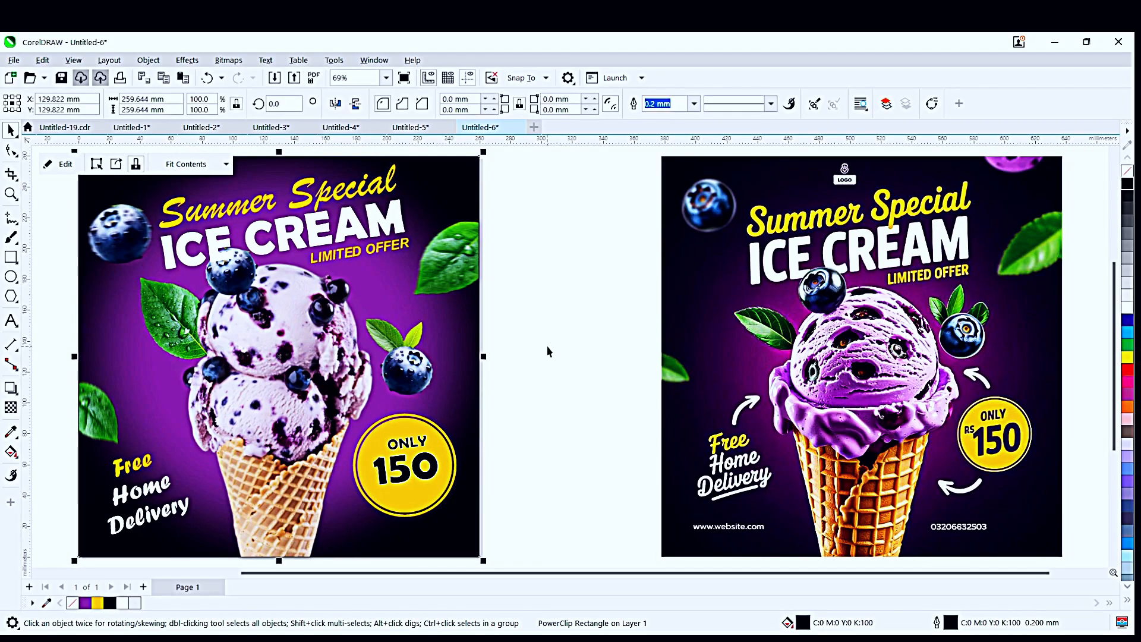
click(547, 350)
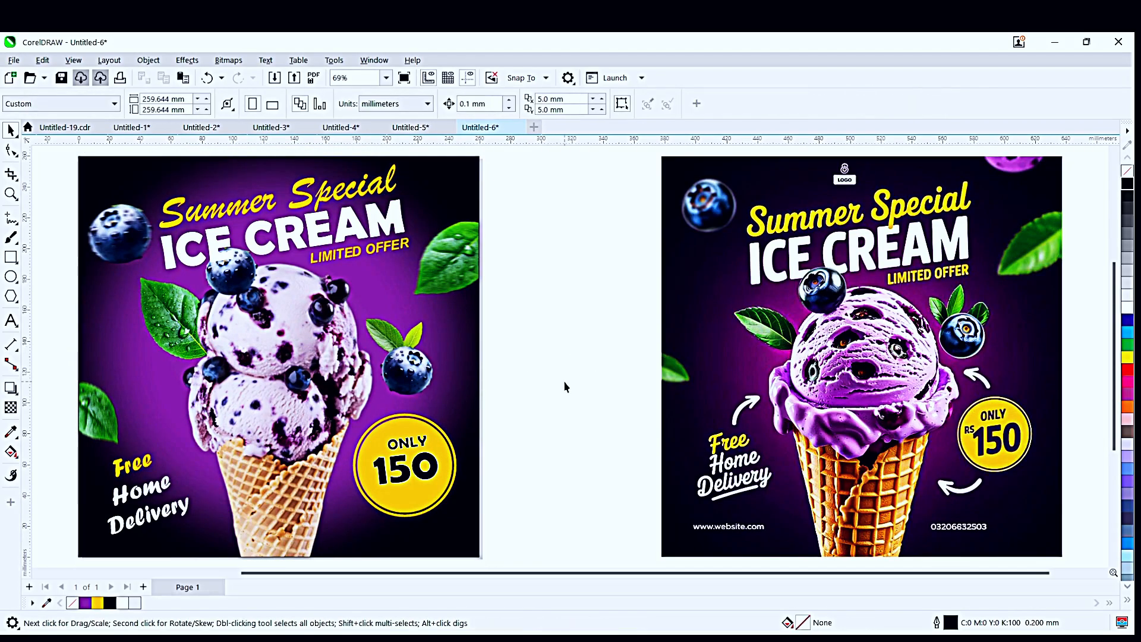